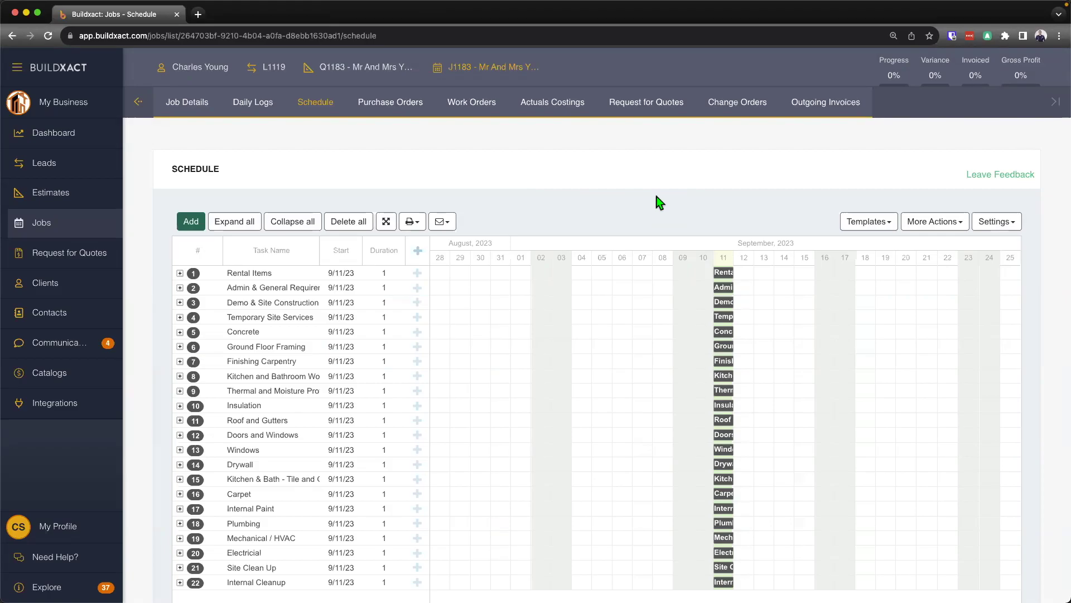
Step: Flag the Crane Rental estimate costing item as a schedule task, then go back to the job's Schedule
{"action": "left_click", "coordinate": [134, 104]}
{"action": "left_click", "coordinate": [133, 104]}
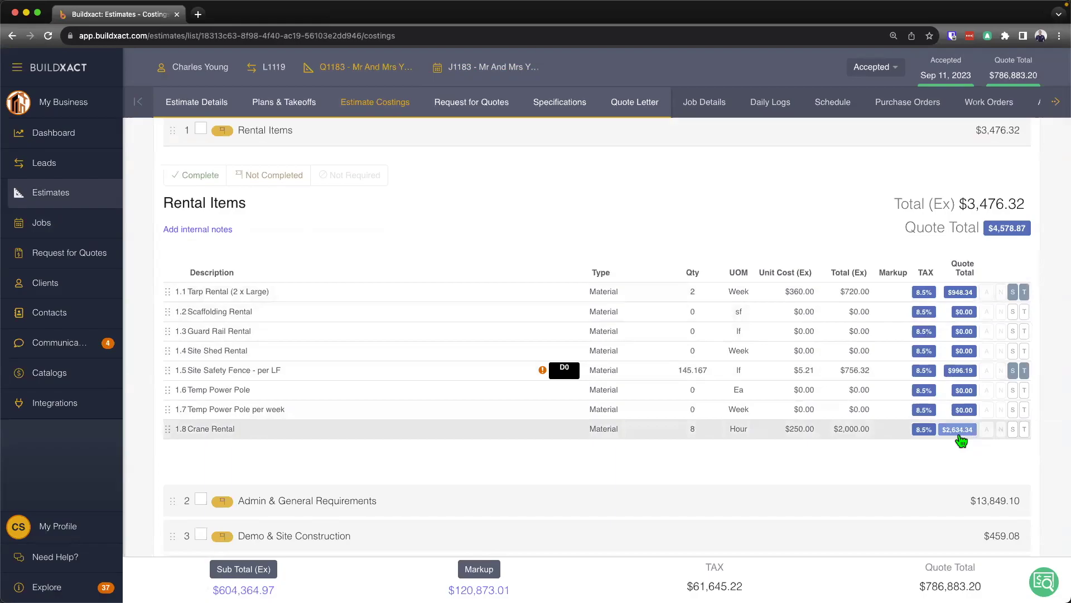
{"action": "left_click", "coordinate": [1025, 431]}
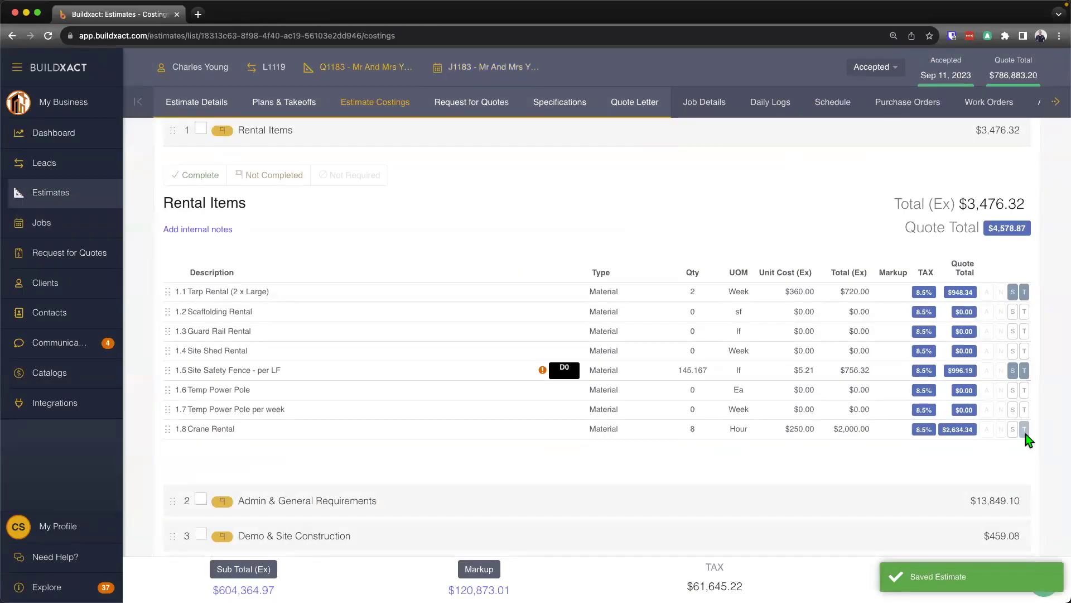
{"action": "left_click", "coordinate": [833, 102]}
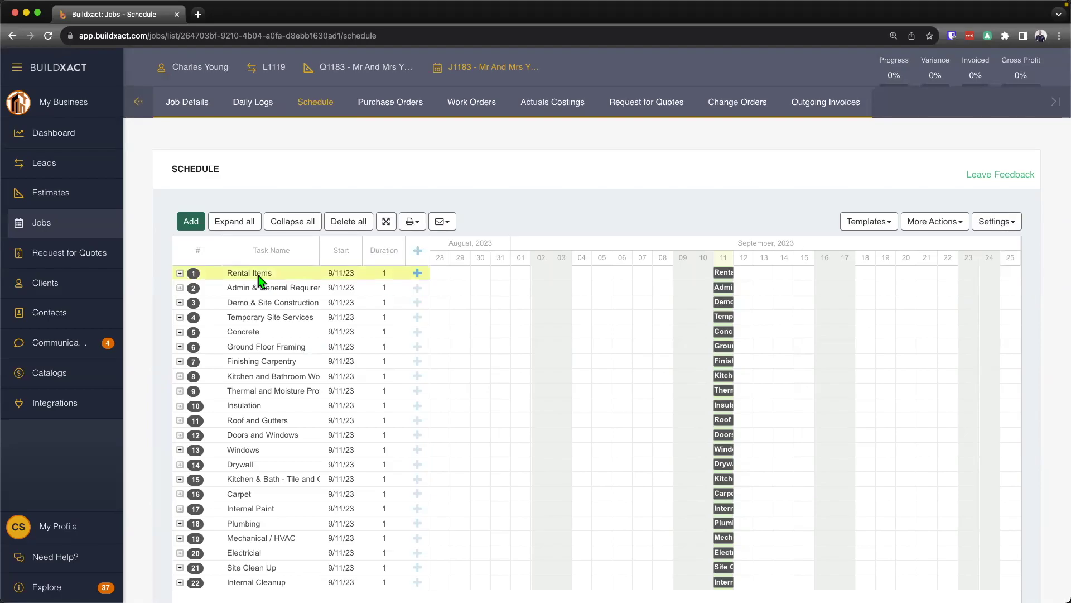
Step: Expand Rental Items to show its Tarp Rental, Site Safety Fence and Crane Rental subtasks
{"action": "left_click", "coordinate": [180, 273]}
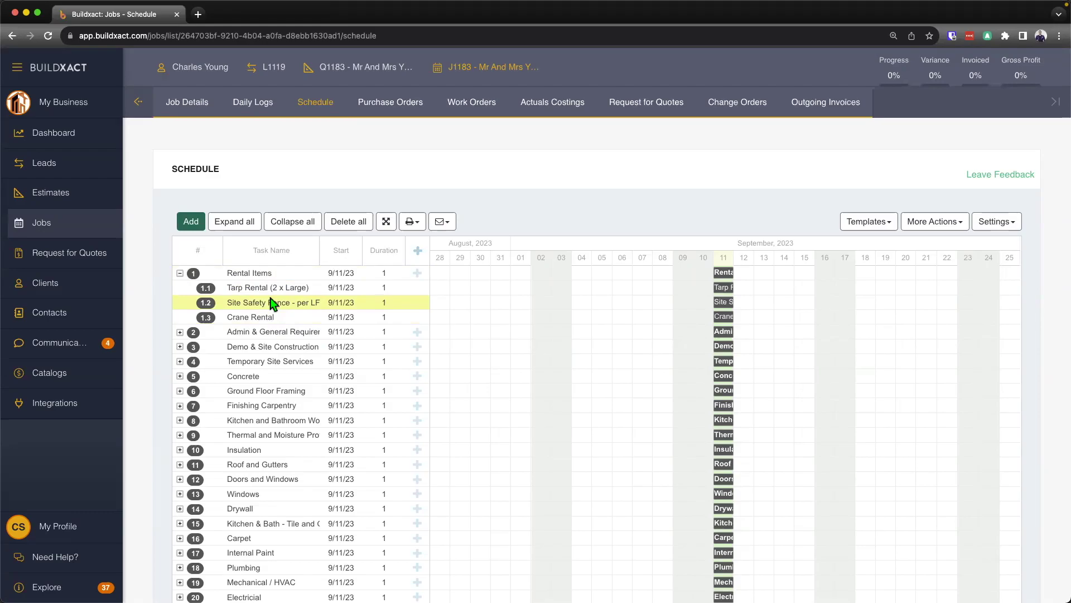
Step: Add and save subtask 1.4 'Call to book in crane hire' under Rental Items
{"action": "left_click", "coordinate": [418, 277]}
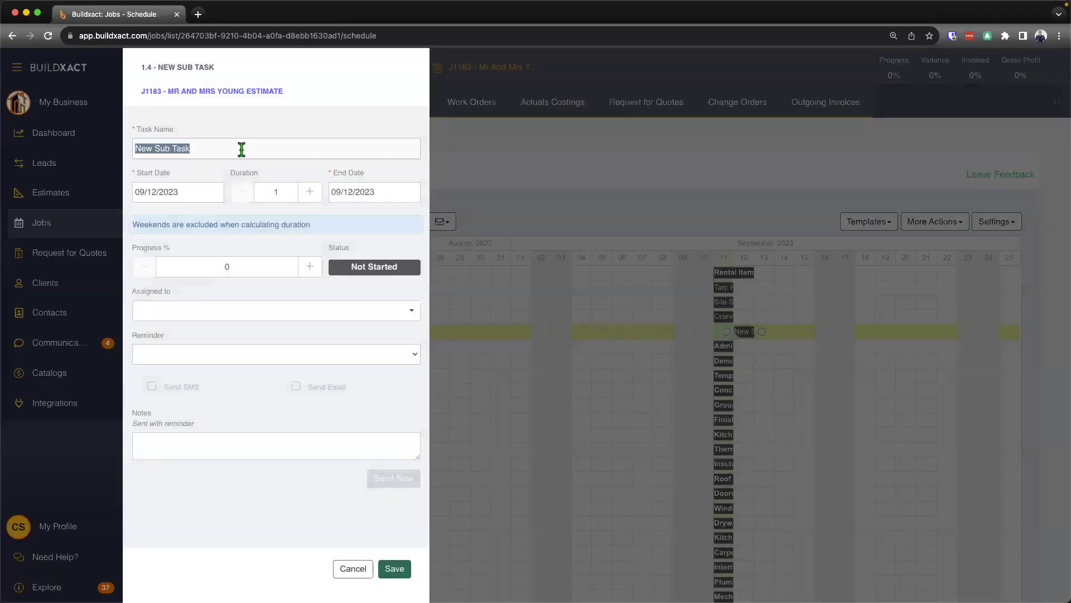
{"action": "type", "text": "Call t"}
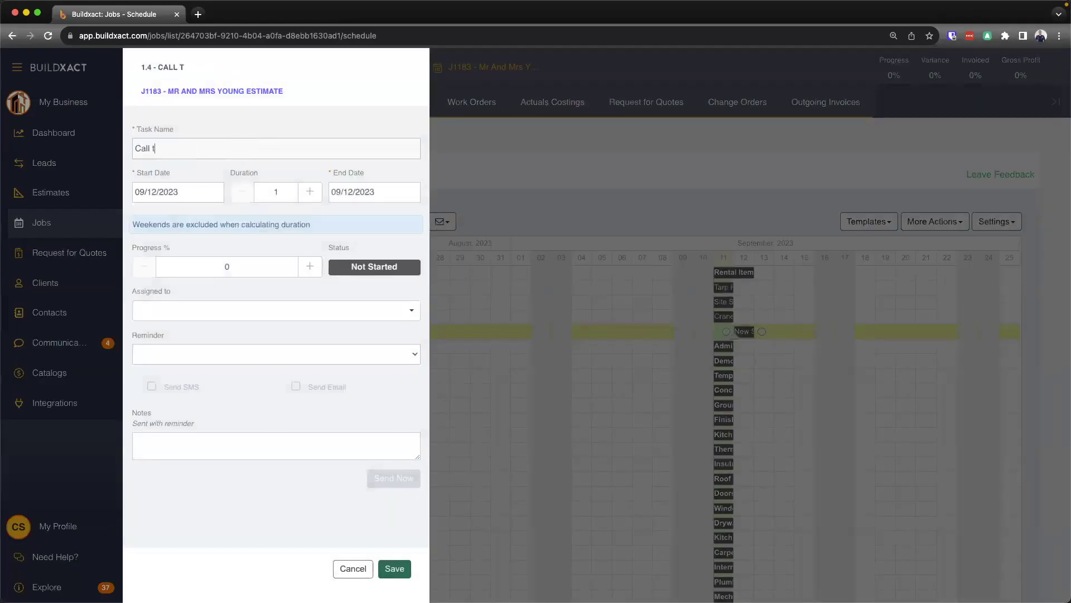
{"action": "type", "text": "o book in crane hire"}
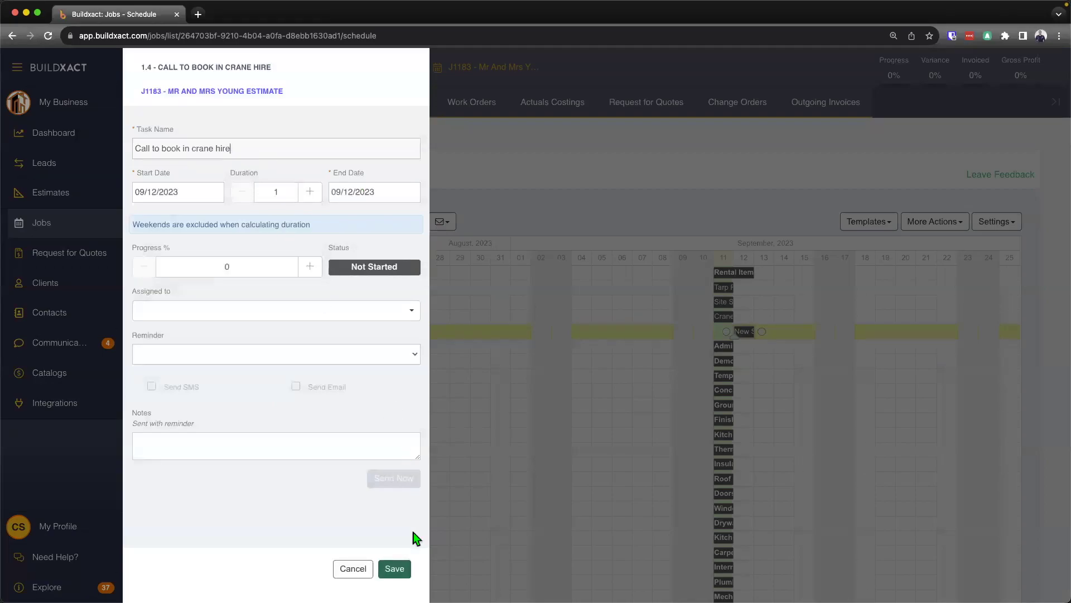
{"action": "left_click_drag", "start_coordinate": [135, 148], "coordinate": [268, 144]}
{"action": "left_click", "coordinate": [395, 569]}
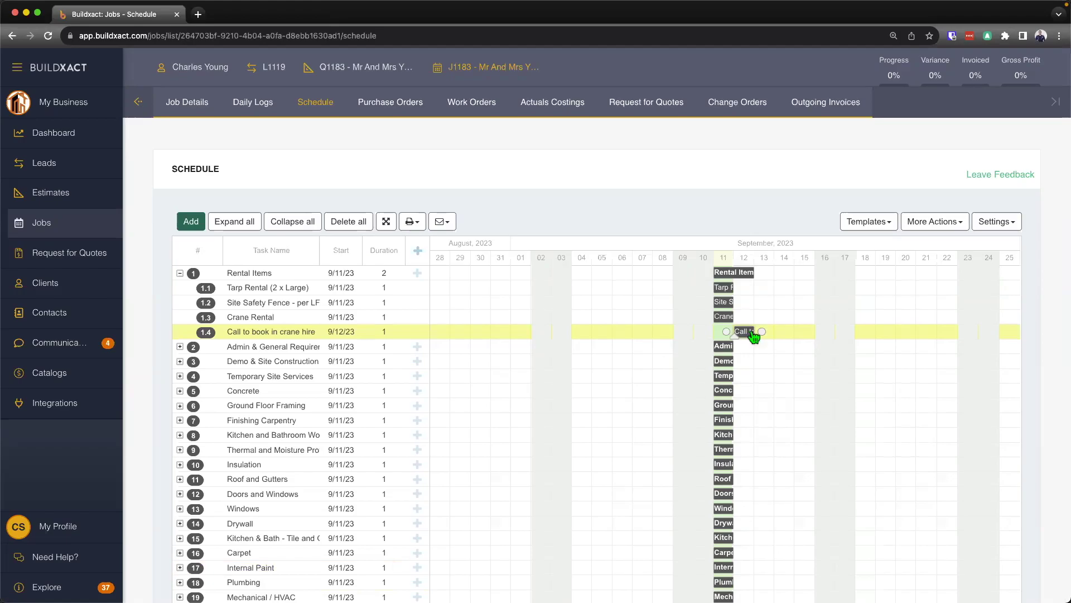
{"action": "left_click", "coordinate": [890, 228]}
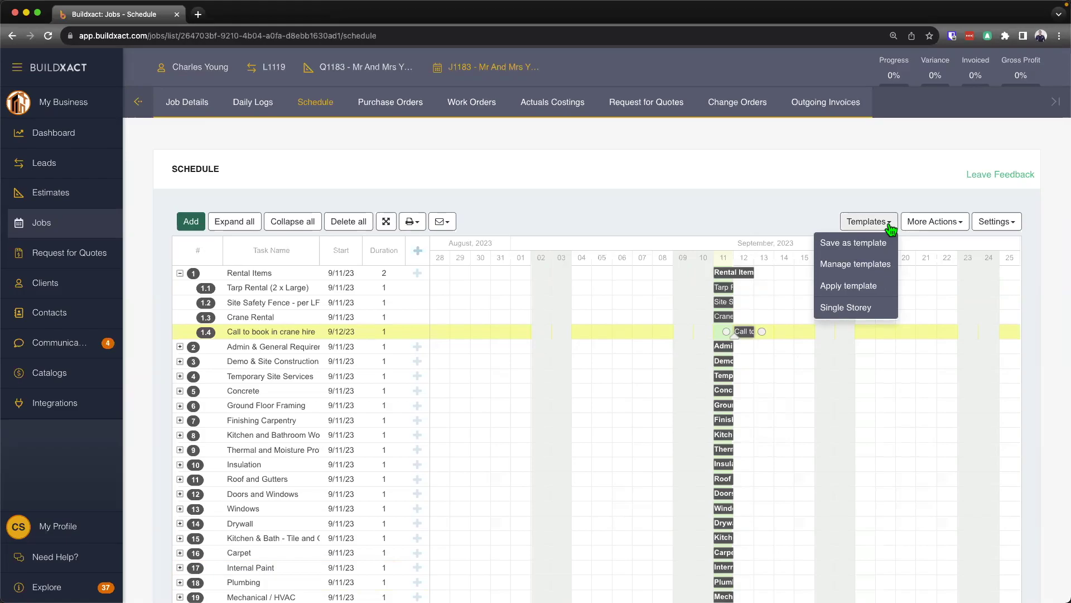
{"action": "left_click", "coordinate": [839, 244]}
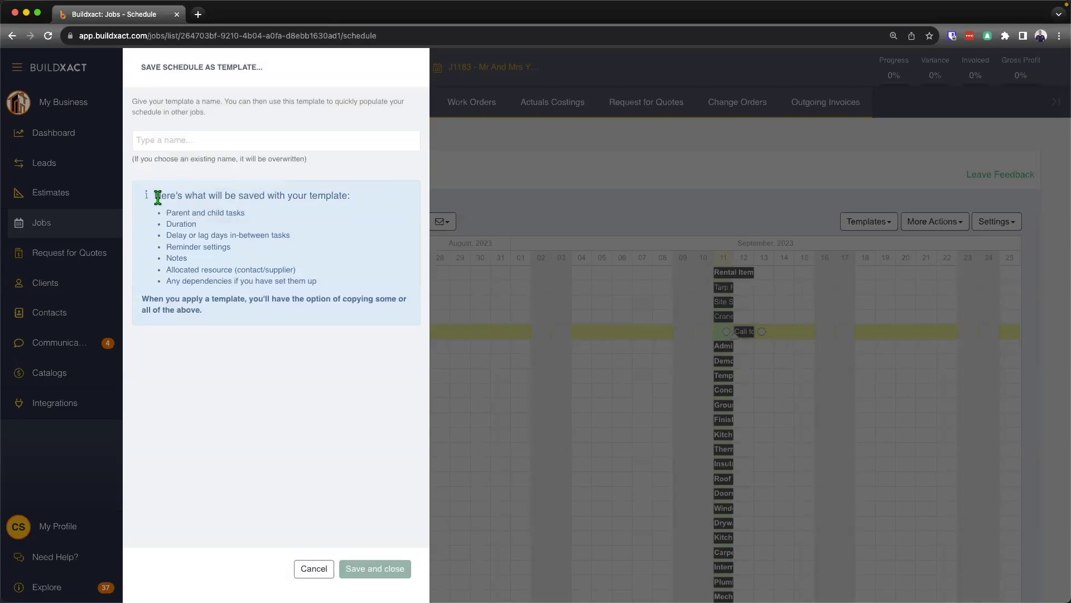
{"action": "left_click_drag", "start_coordinate": [161, 195], "coordinate": [335, 208]}
{"action": "left_click_drag", "start_coordinate": [164, 214], "coordinate": [261, 221]}
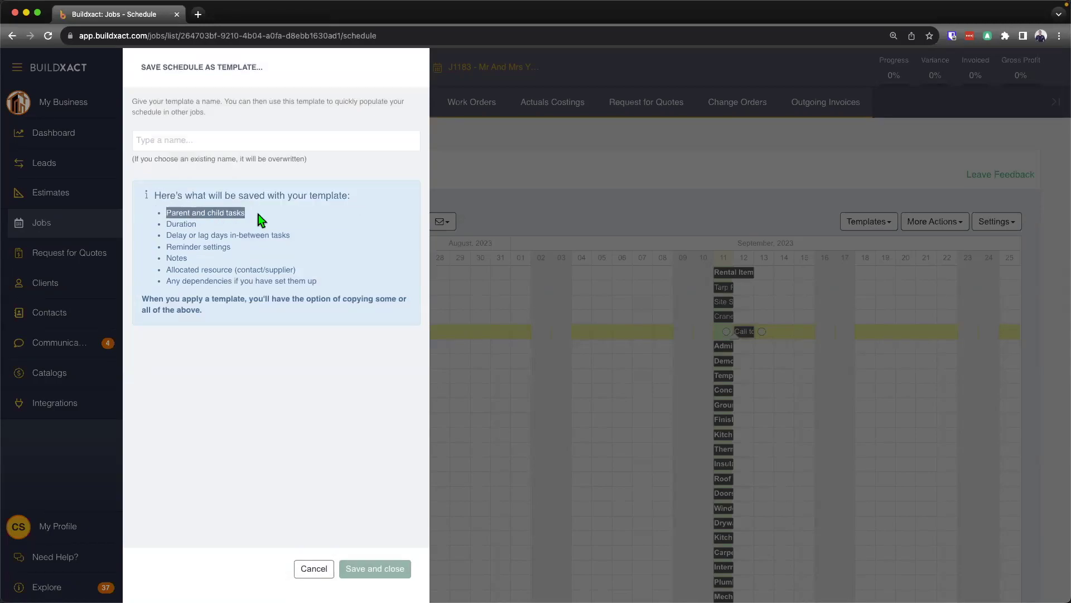
{"action": "left_click_drag", "start_coordinate": [166, 224], "coordinate": [323, 244]}
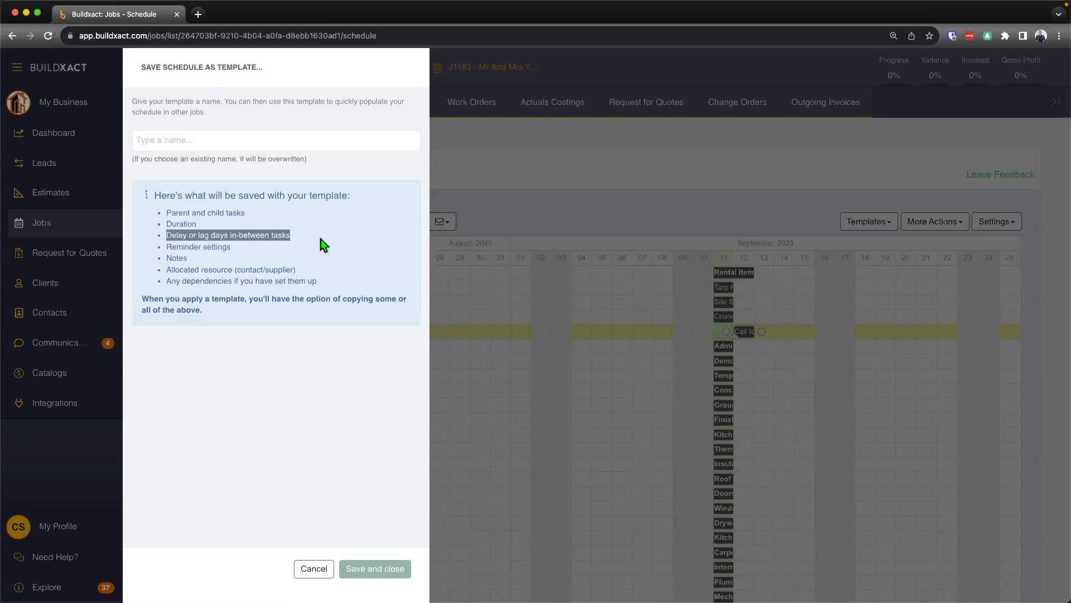
{"action": "left_click_drag", "start_coordinate": [166, 247], "coordinate": [249, 251]}
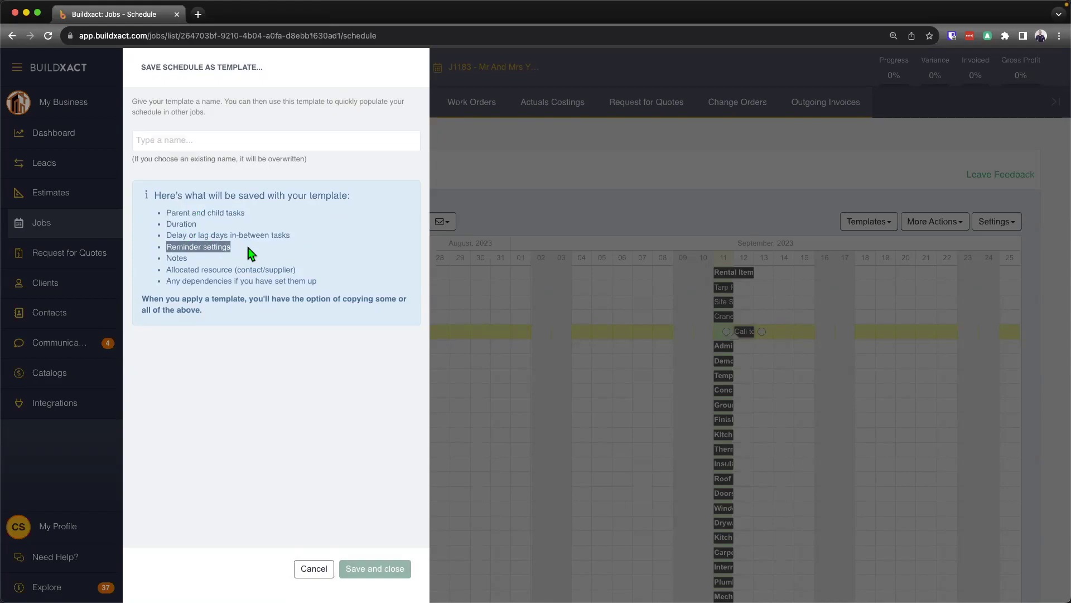
{"action": "left_click_drag", "start_coordinate": [166, 258], "coordinate": [268, 276]}
{"action": "left_click_drag", "start_coordinate": [167, 281], "coordinate": [342, 285]}
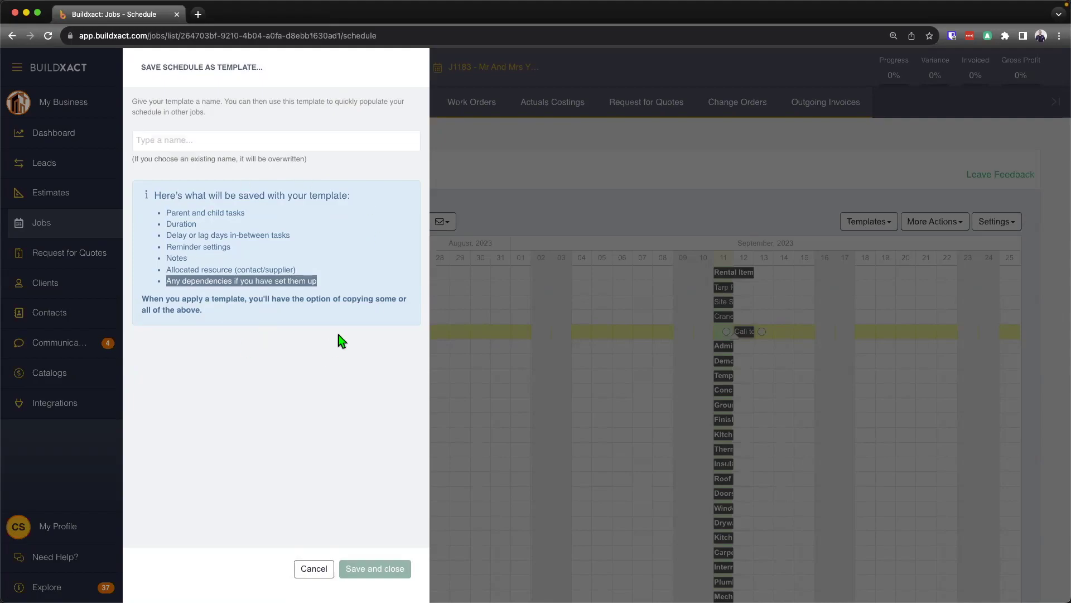
{"action": "left_click", "coordinate": [311, 567]}
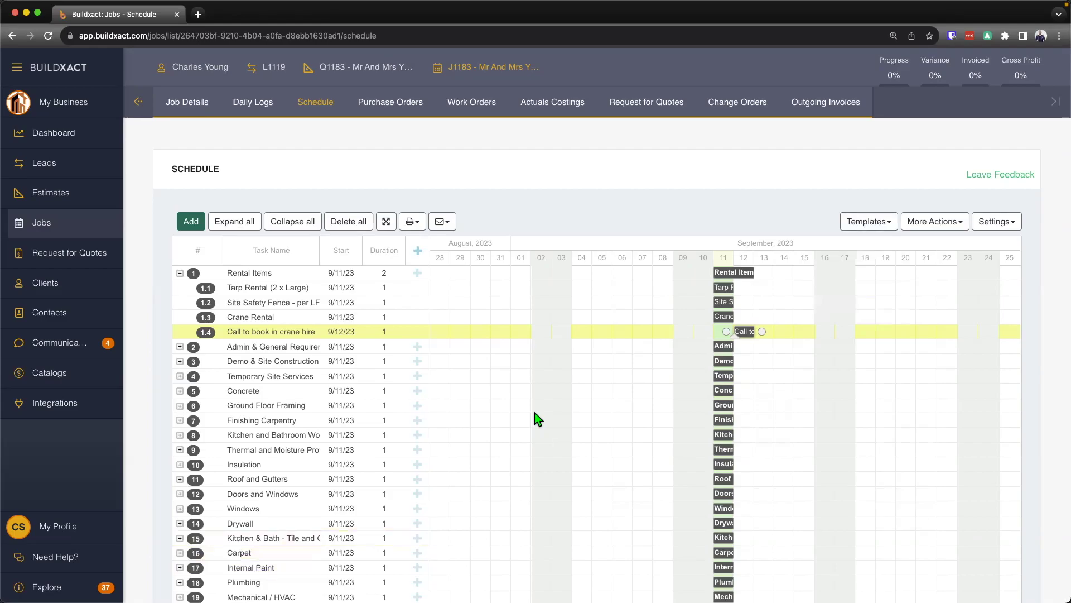
{"action": "left_click", "coordinate": [884, 228]}
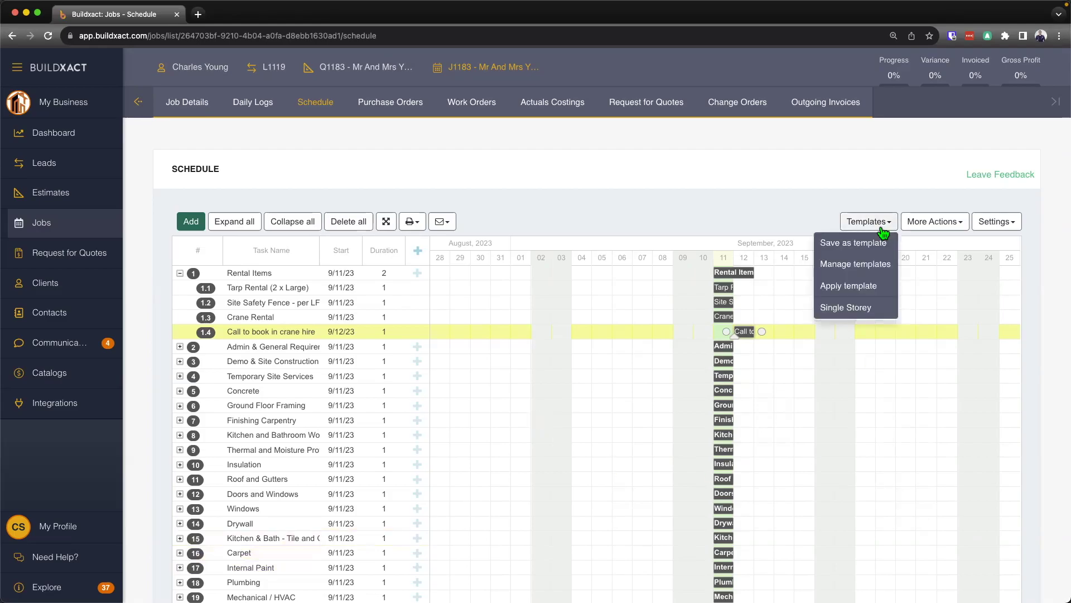
{"action": "left_click", "coordinate": [846, 308]}
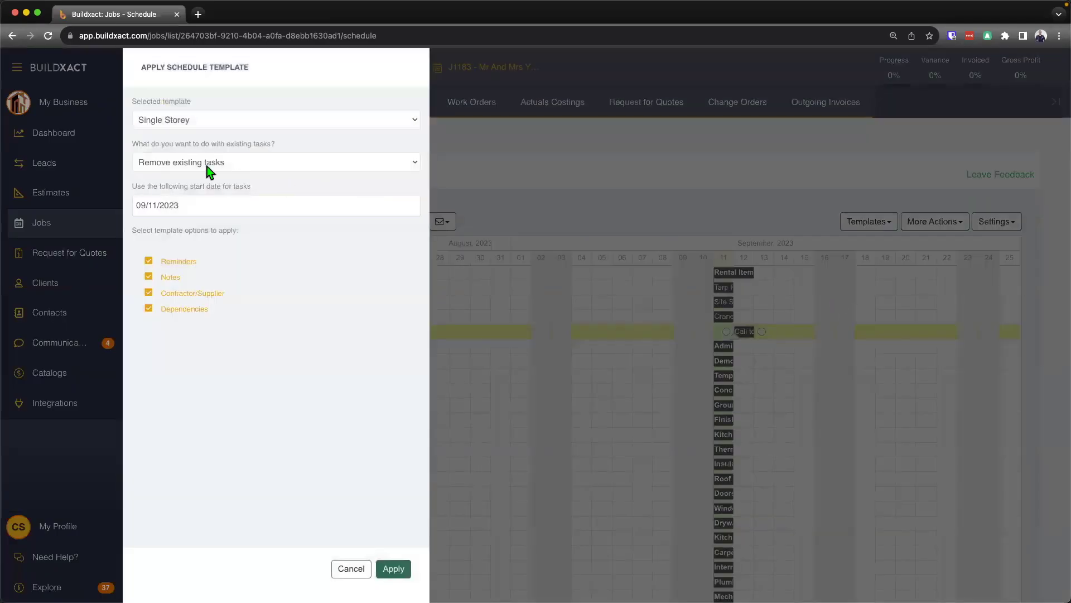
{"action": "left_click_drag", "start_coordinate": [133, 144], "coordinate": [270, 171]}
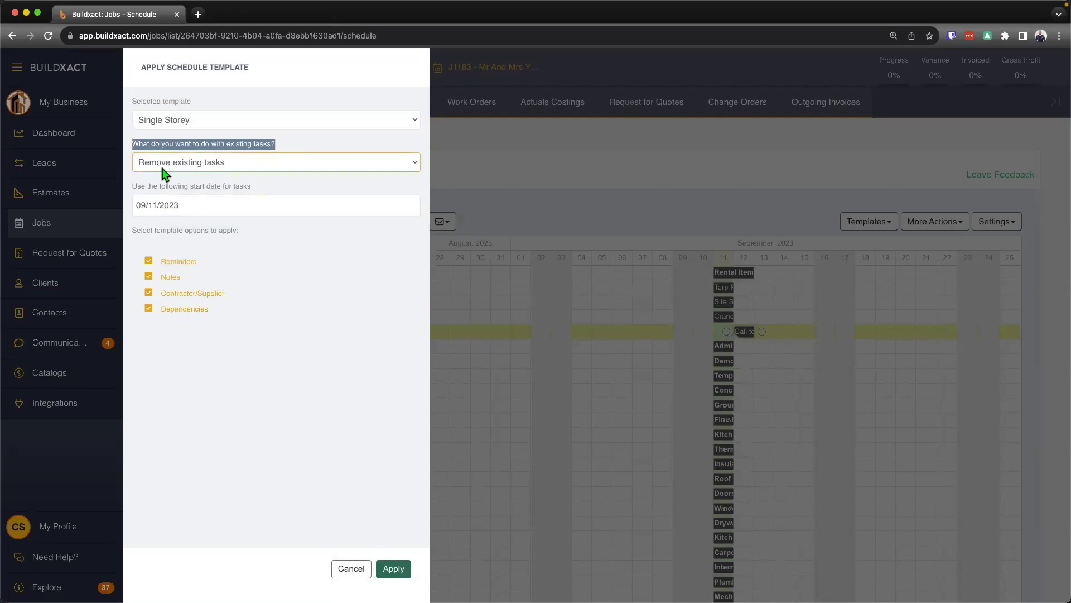
{"action": "left_click", "coordinate": [218, 165]}
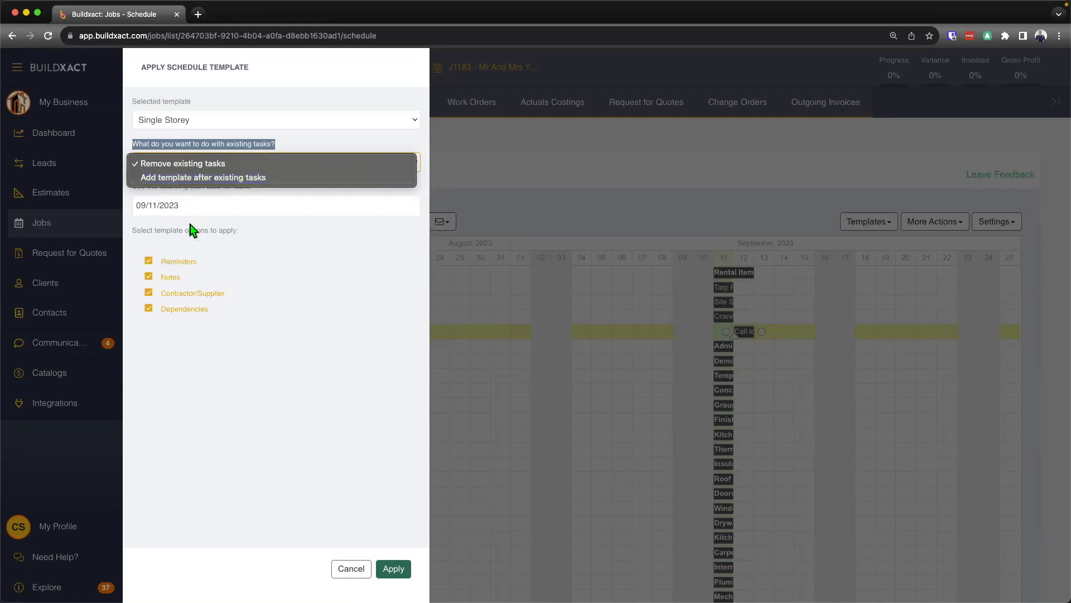
{"action": "left_click", "coordinate": [193, 233]}
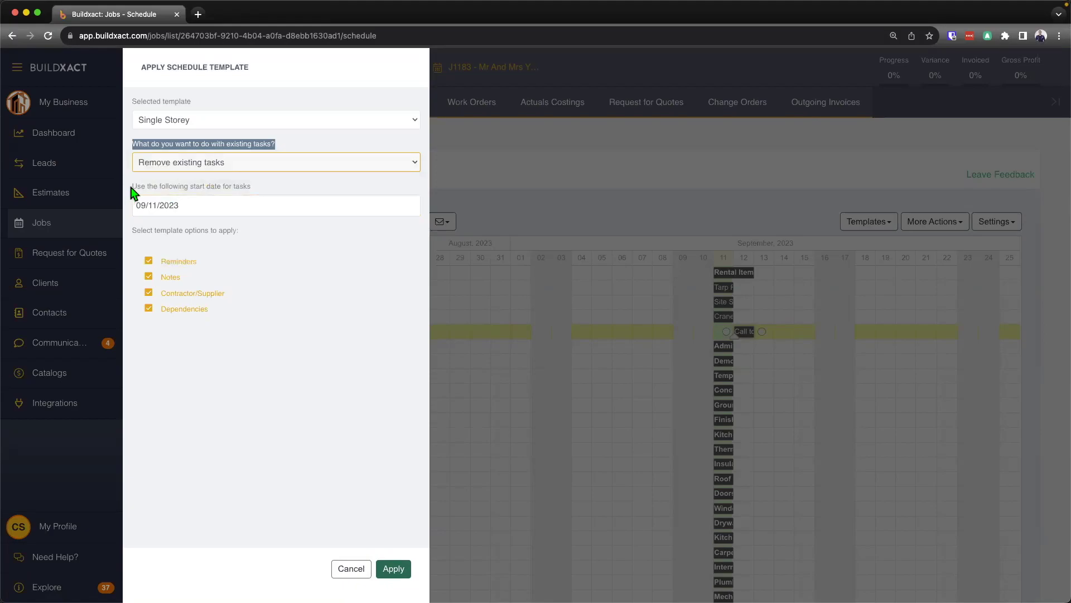
{"action": "left_click_drag", "start_coordinate": [132, 189], "coordinate": [287, 192]}
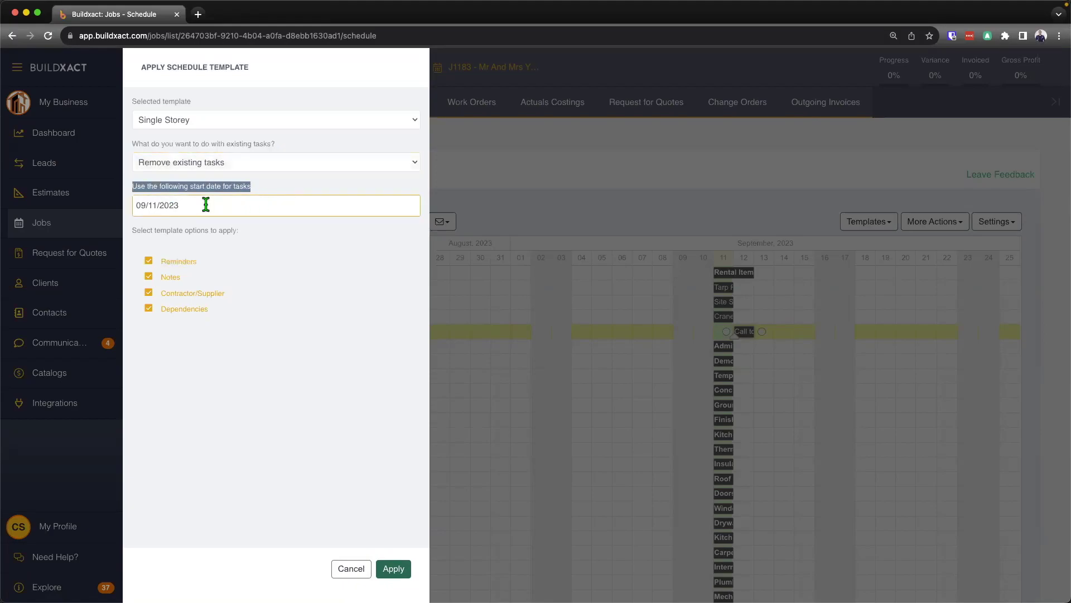
{"action": "left_click", "coordinate": [180, 231]}
{"action": "left_click_drag", "start_coordinate": [132, 236], "coordinate": [269, 239]}
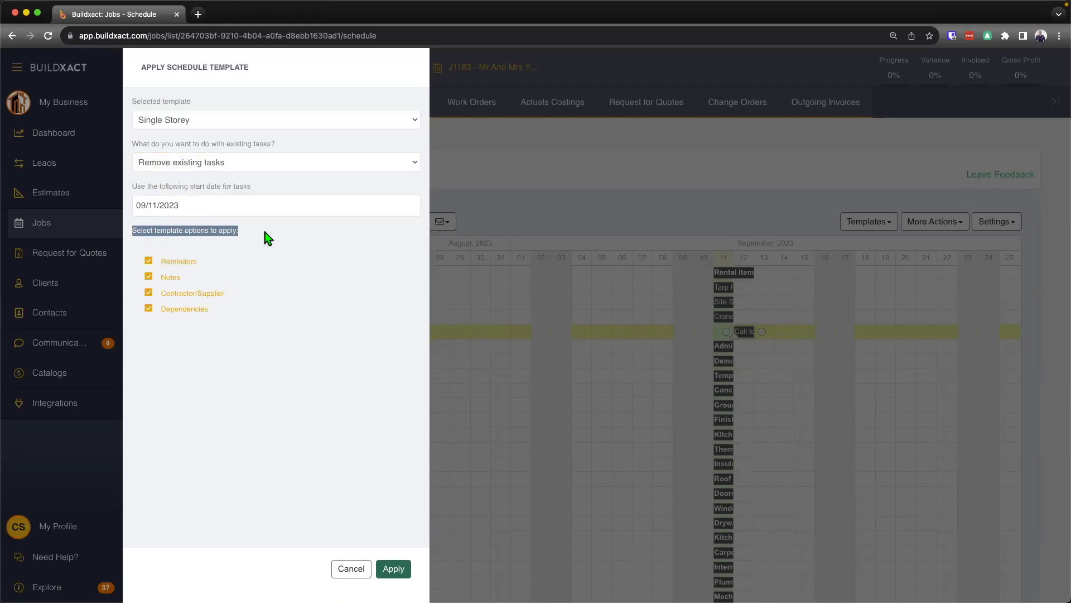
{"action": "left_click", "coordinate": [169, 266]}
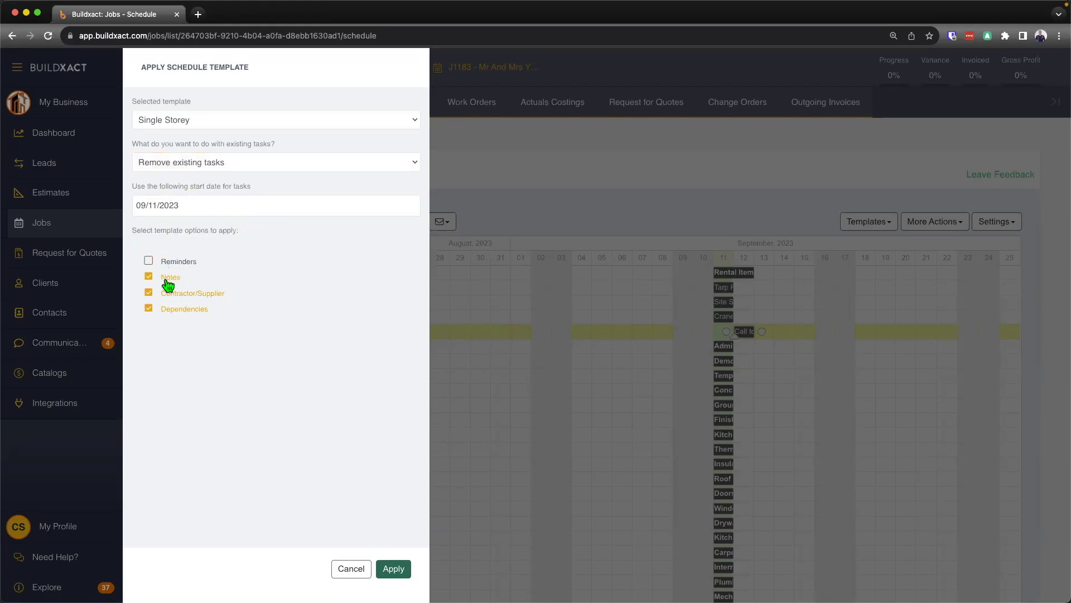
{"action": "left_click", "coordinate": [167, 279]}
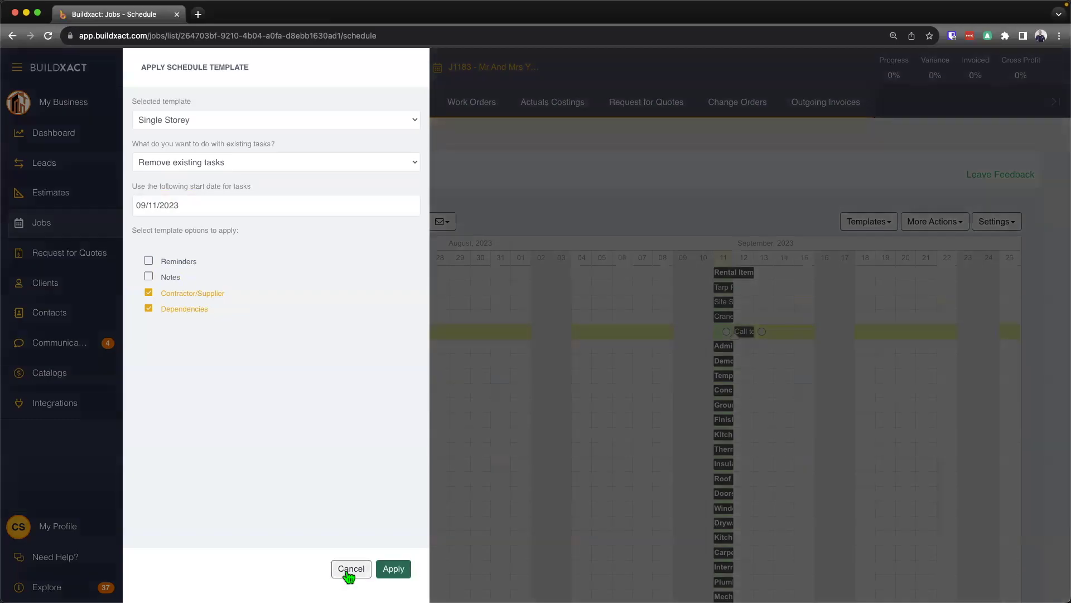
{"action": "left_click", "coordinate": [391, 568]}
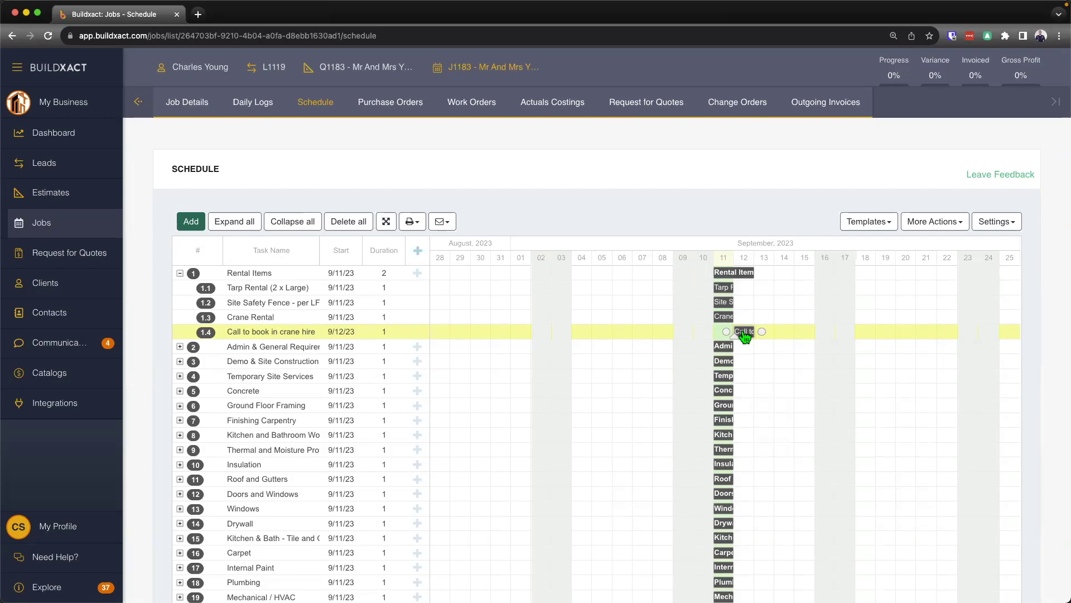
Step: Move the crane-hire call to 9/20/23, Crane Rental to 9/26/23 and Tarp Rental to 9/19/23
{"action": "left_click_drag", "start_coordinate": [745, 336], "coordinate": [904, 341]}
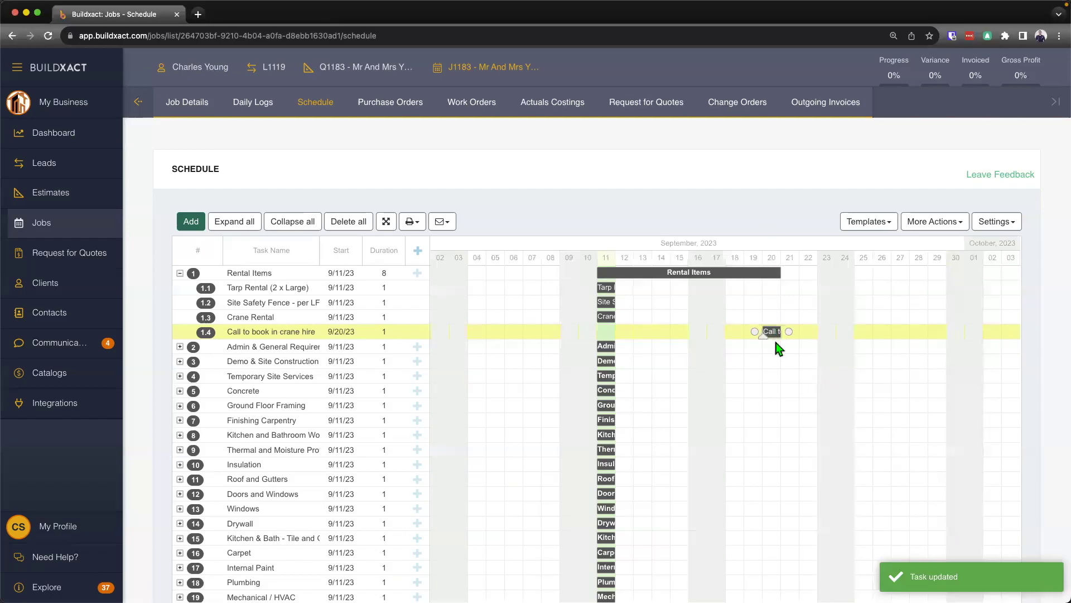
{"action": "left_click_drag", "start_coordinate": [609, 317], "coordinate": [886, 318]}
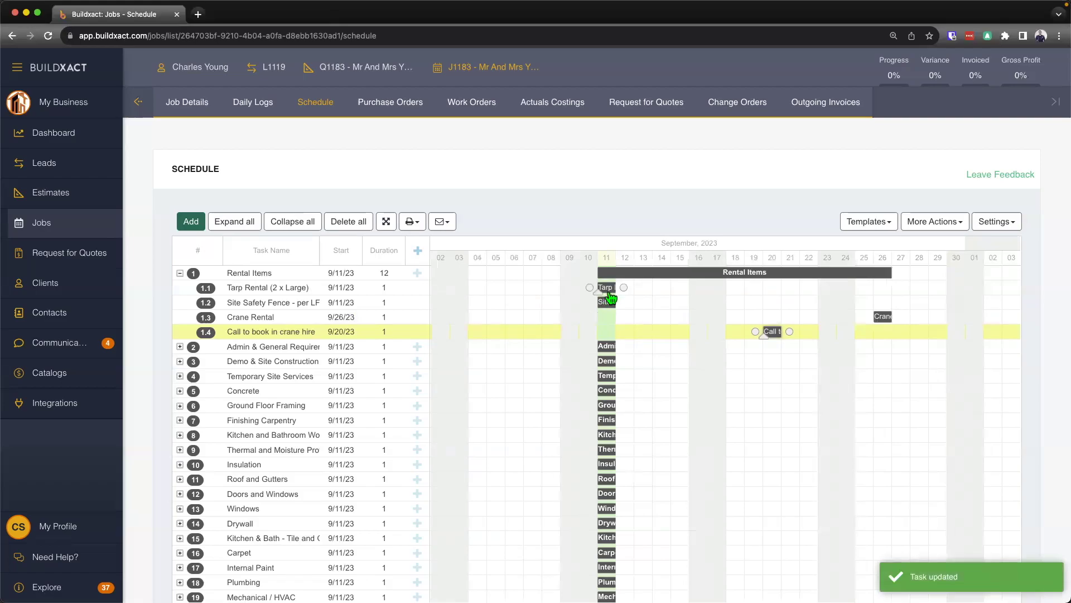
{"action": "left_click_drag", "start_coordinate": [611, 295], "coordinate": [761, 291]}
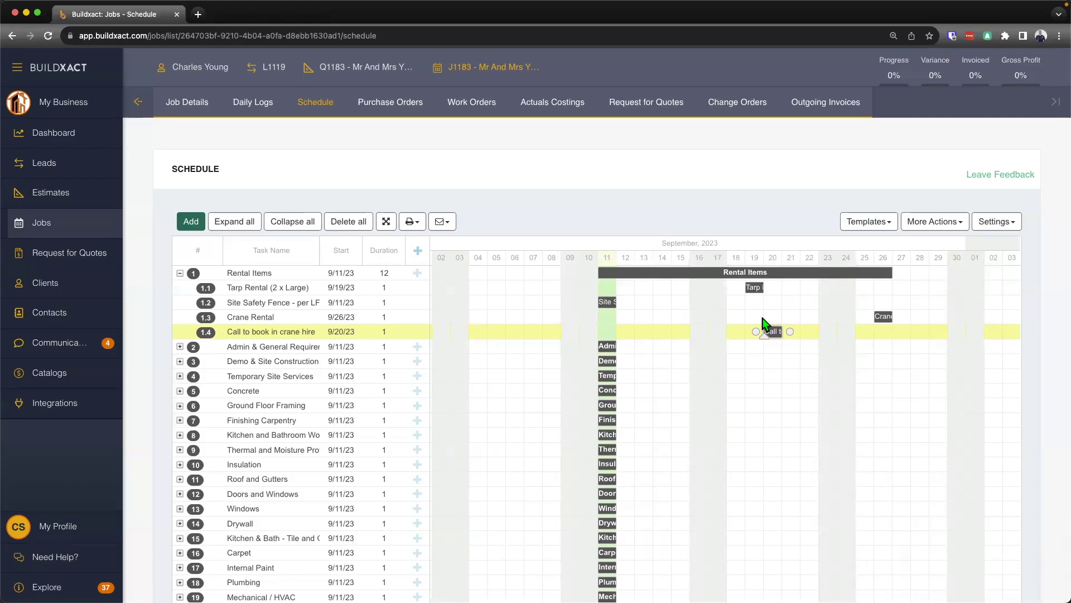
{"action": "mouse_move", "coordinate": [870, 317]}
Step: Make Crane Rental 10 days from 9/25/23, shift the crane-hire call to 9/19/23, and extend Tarp Rental
{"action": "left_click_drag", "start_coordinate": [893, 317], "coordinate": [966, 317]}
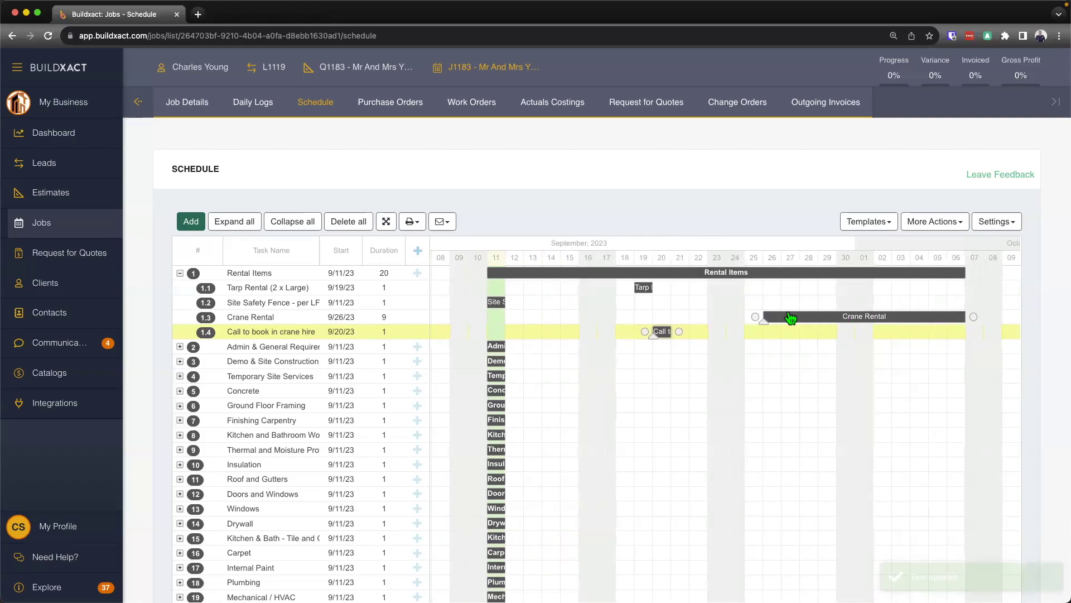
{"action": "left_click_drag", "start_coordinate": [760, 311], "coordinate": [746, 317]}
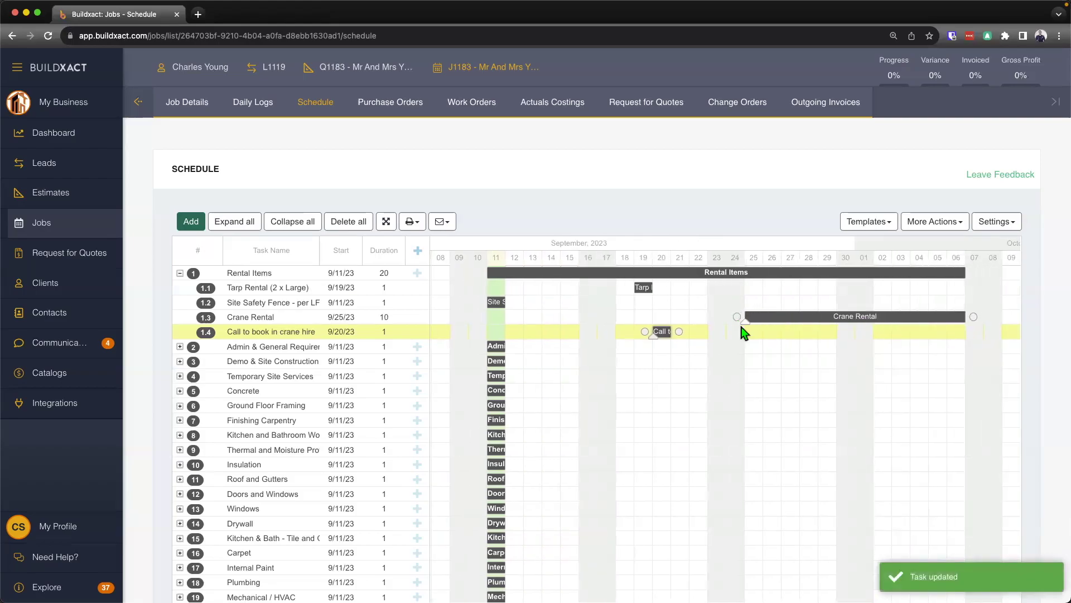
{"action": "left_click_drag", "start_coordinate": [664, 333], "coordinate": [645, 333]}
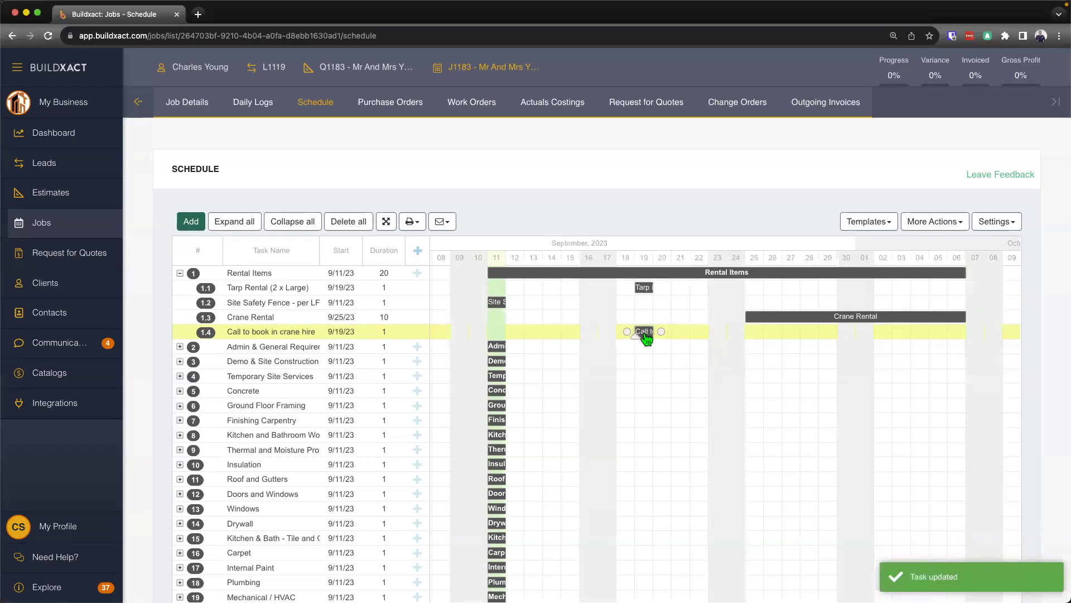
{"action": "left_click_drag", "start_coordinate": [656, 288], "coordinate": [921, 294]}
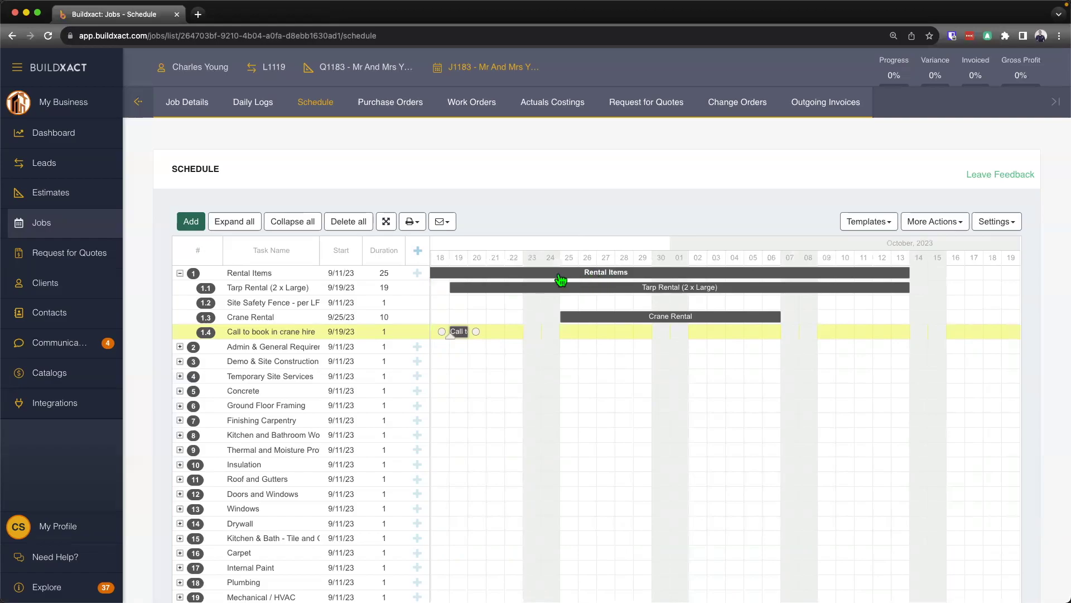
Step: Check the Rental Items details, then trim Tarp Rental back to 15 days
{"action": "left_click", "coordinate": [532, 278]}
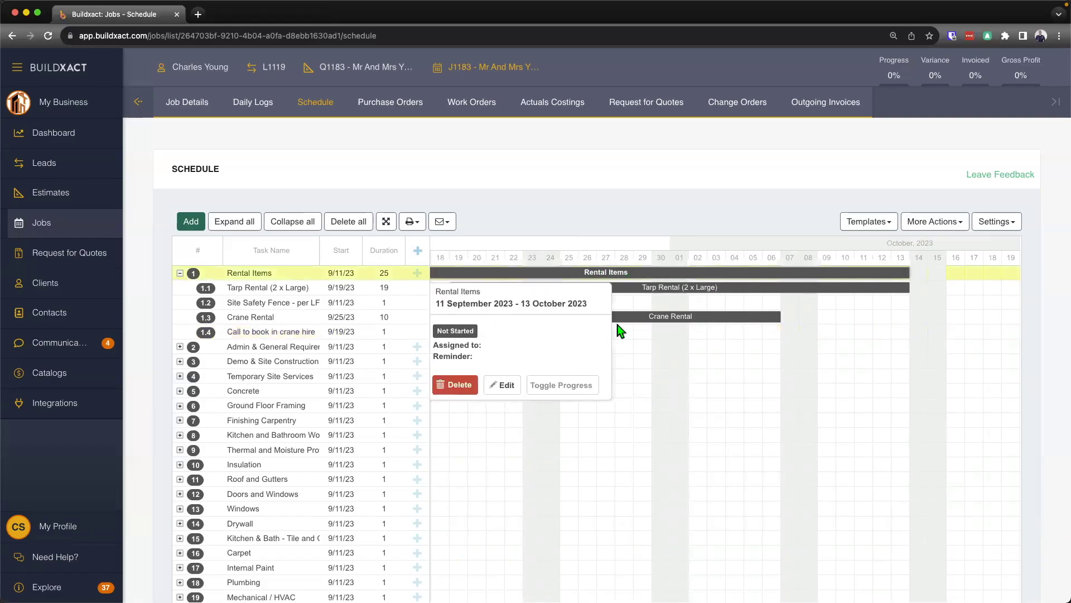
{"action": "left_click", "coordinate": [726, 371]}
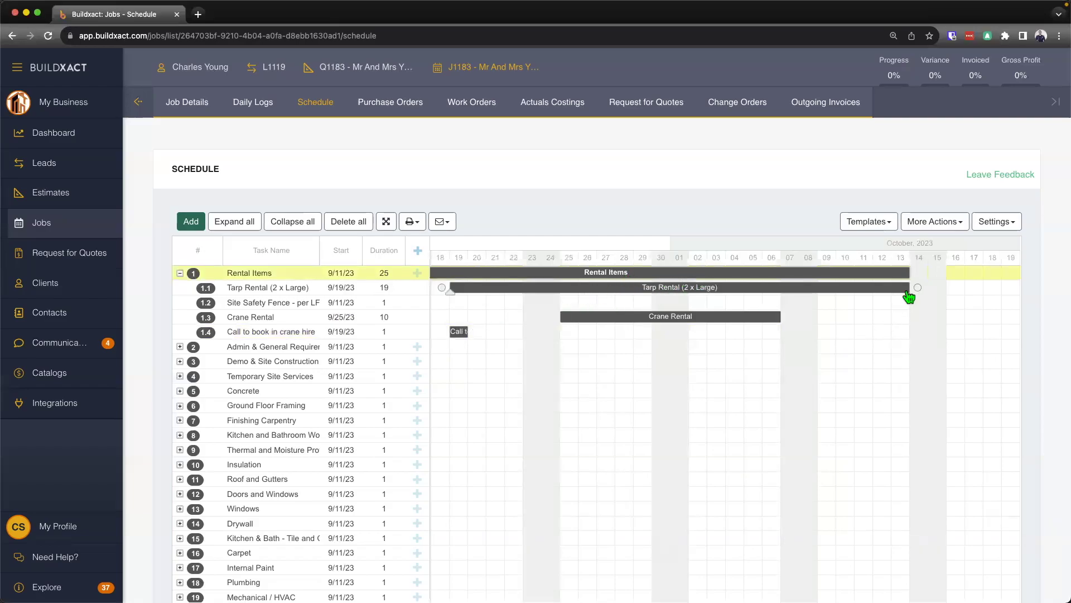
{"action": "left_click_drag", "start_coordinate": [902, 294], "coordinate": [837, 293]}
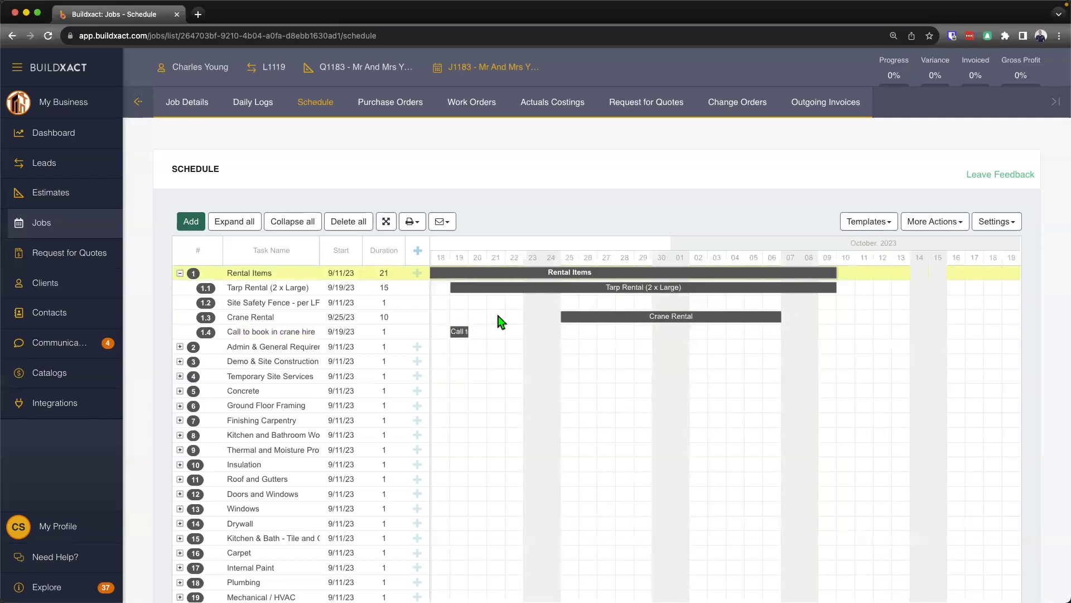
{"action": "scroll", "coordinate": [498, 319], "scroll_direction": "left", "scroll_amount": 3}
{"action": "scroll", "coordinate": [501, 322], "scroll_direction": "left", "scroll_amount": 2}
{"action": "scroll", "coordinate": [501, 322], "scroll_direction": "left", "scroll_amount": 1}
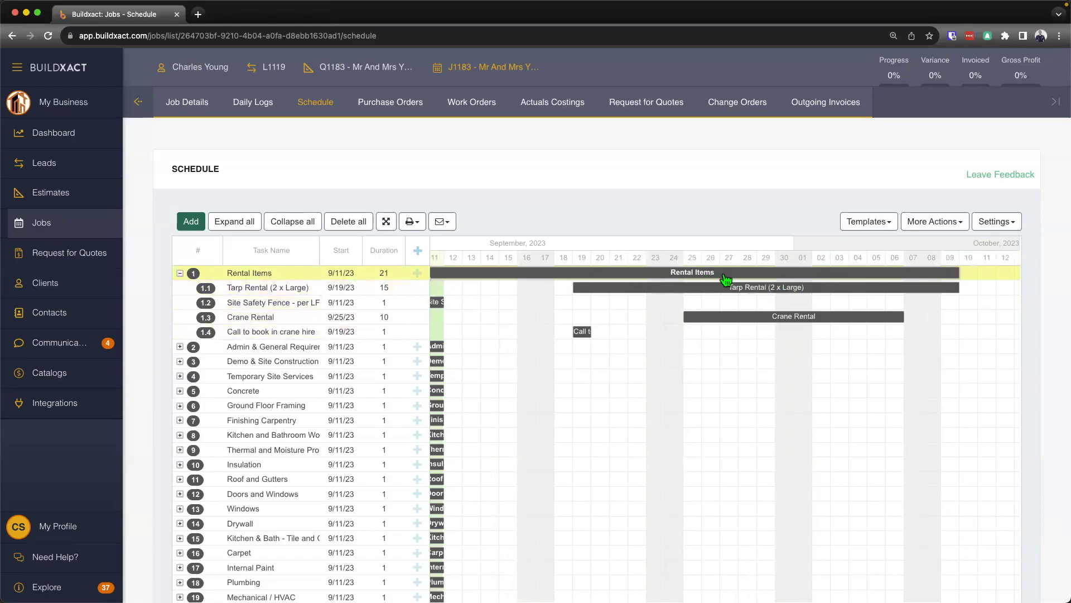
{"action": "mouse_move", "coordinate": [725, 289]}
{"action": "scroll", "coordinate": [883, 75], "scroll_direction": "down", "scroll_amount": 1}
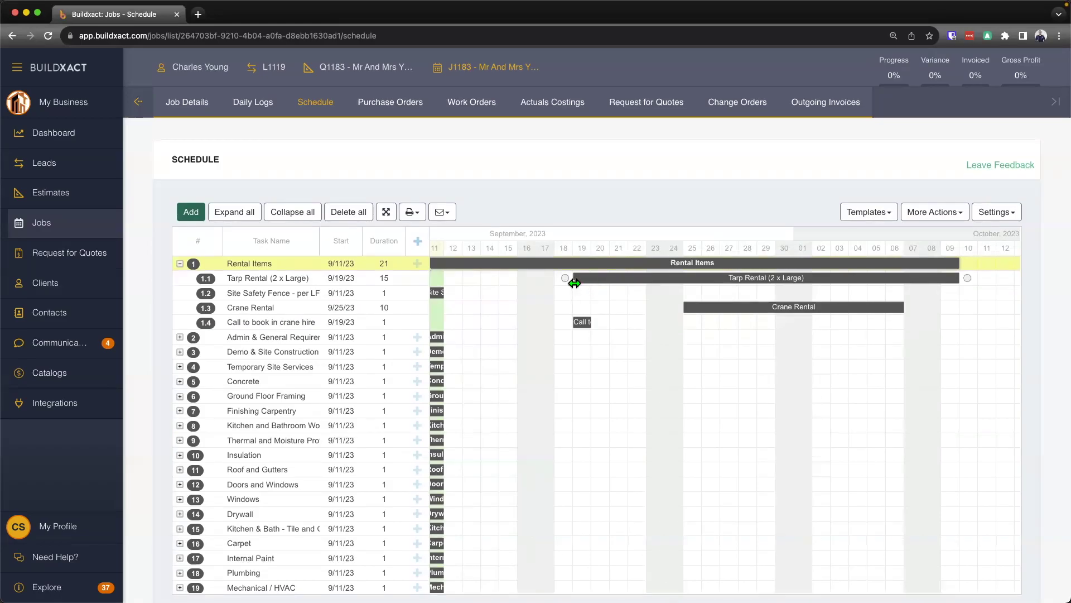
Step: Mark Tarp Rental complete and Rental Items partly done, bringing job progress to 4%
{"action": "left_click_drag", "start_coordinate": [575, 283], "coordinate": [715, 287]}
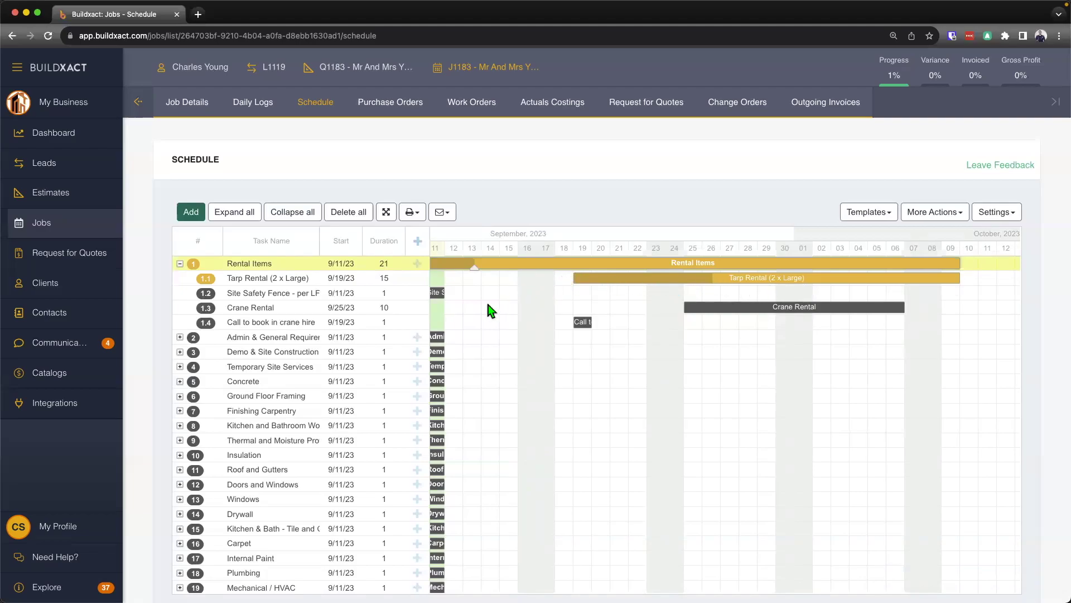
{"action": "scroll", "coordinate": [491, 308], "scroll_direction": "left", "scroll_amount": 2}
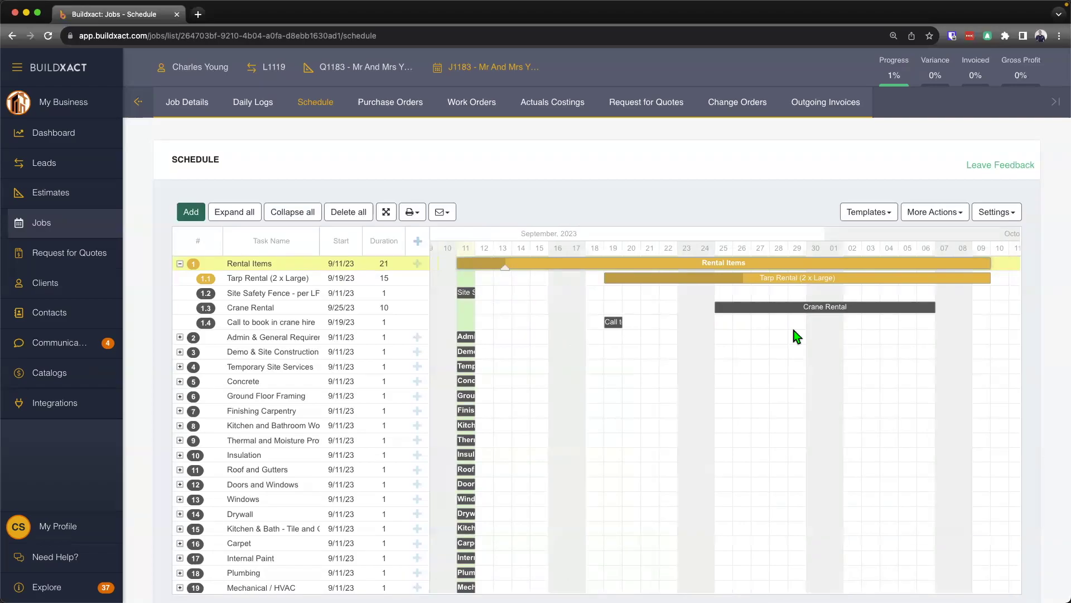
{"action": "left_click_drag", "start_coordinate": [505, 267], "coordinate": [804, 266]}
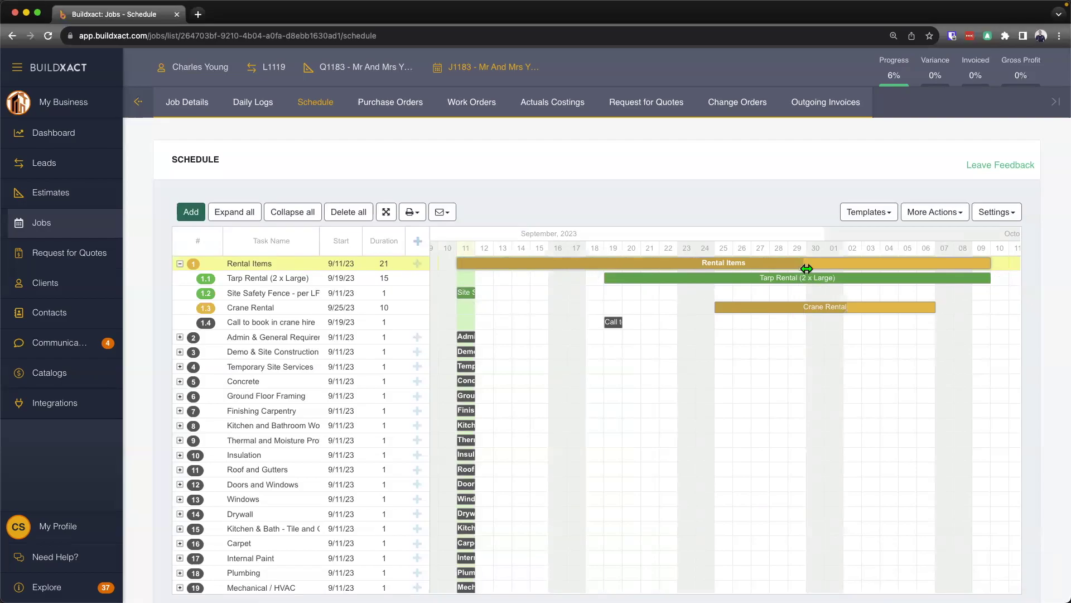
{"action": "left_click_drag", "start_coordinate": [804, 266], "coordinate": [716, 278]}
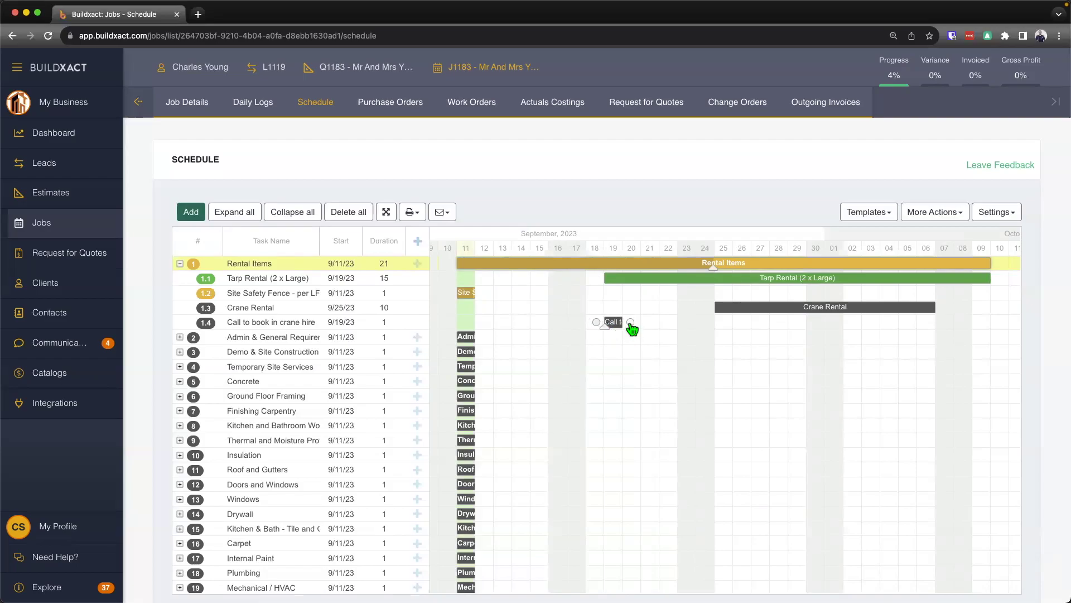
Step: Link the crane-hire call as a dependency that Crane Rental follows
{"action": "left_click_drag", "start_coordinate": [631, 324], "coordinate": [709, 311]}
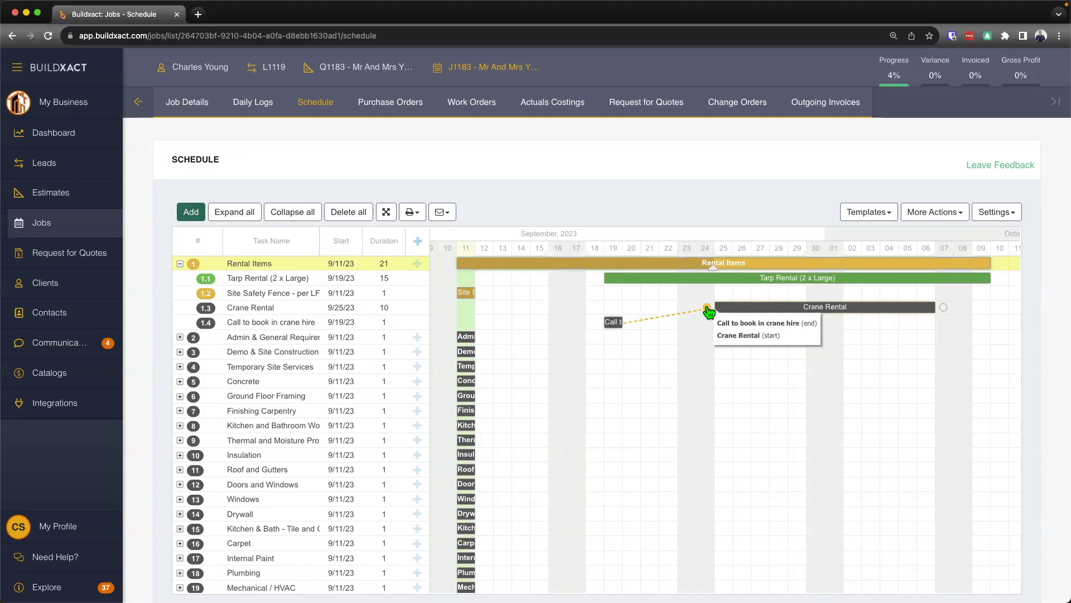
{"action": "mouse_move", "coordinate": [709, 312]}
{"action": "left_mouse_down"}
{"action": "mouse_move", "coordinate": [701, 318]}
{"action": "mouse_move", "coordinate": [708, 310]}
{"action": "left_mouse_up"}
{"action": "left_click_drag", "start_coordinate": [710, 311], "coordinate": [708, 310]}
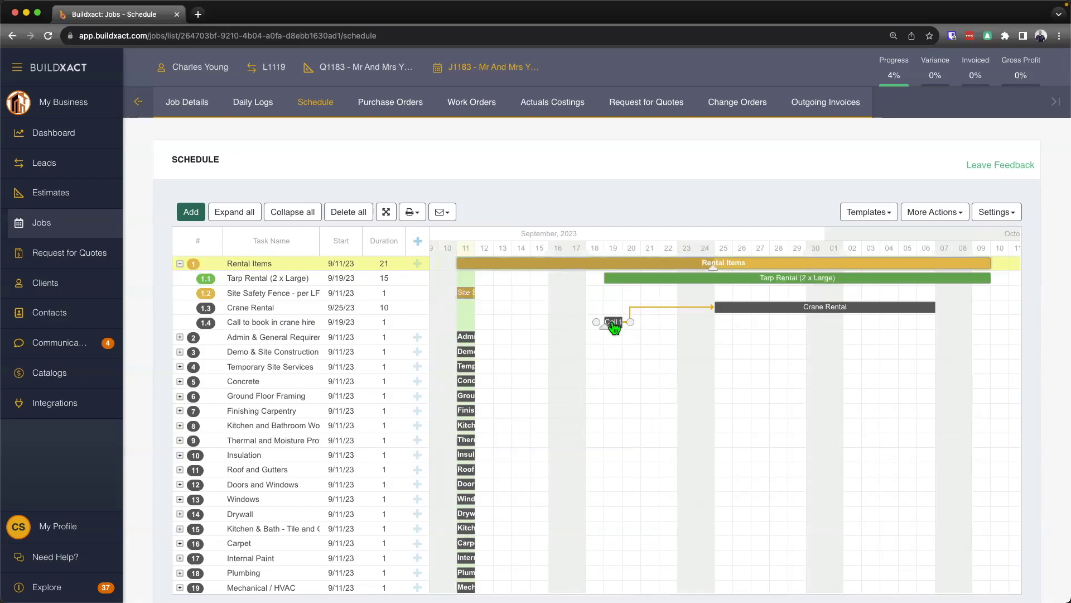
Step: Place the crane-hire call on 9/20/23 so Crane Rental starts 9/26/23
{"action": "left_click_drag", "start_coordinate": [614, 324], "coordinate": [759, 337]}
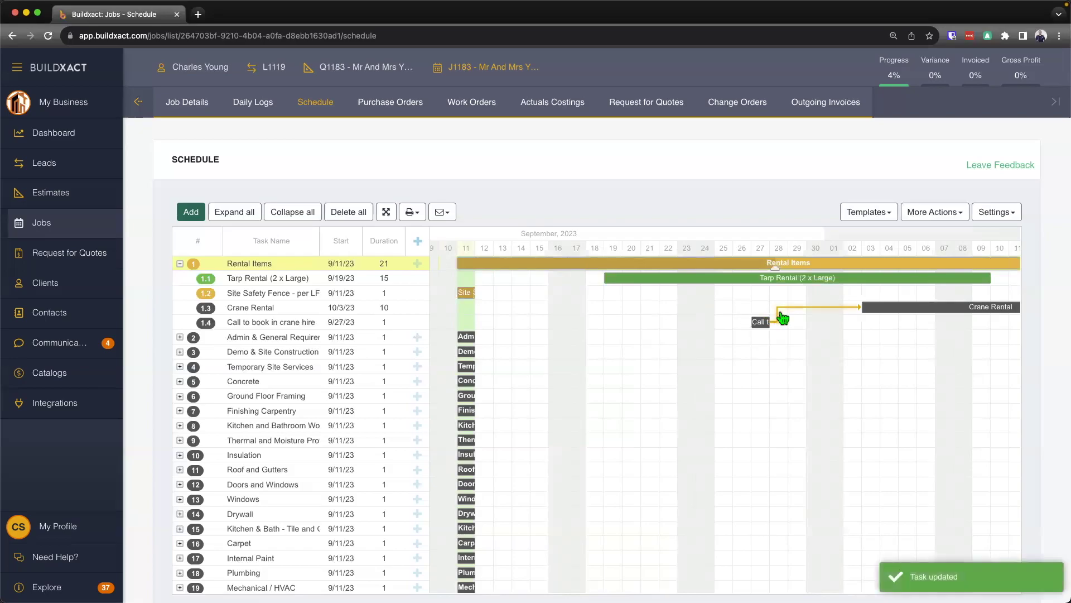
{"action": "scroll", "coordinate": [974, 318], "scroll_direction": "right", "scroll_amount": 5}
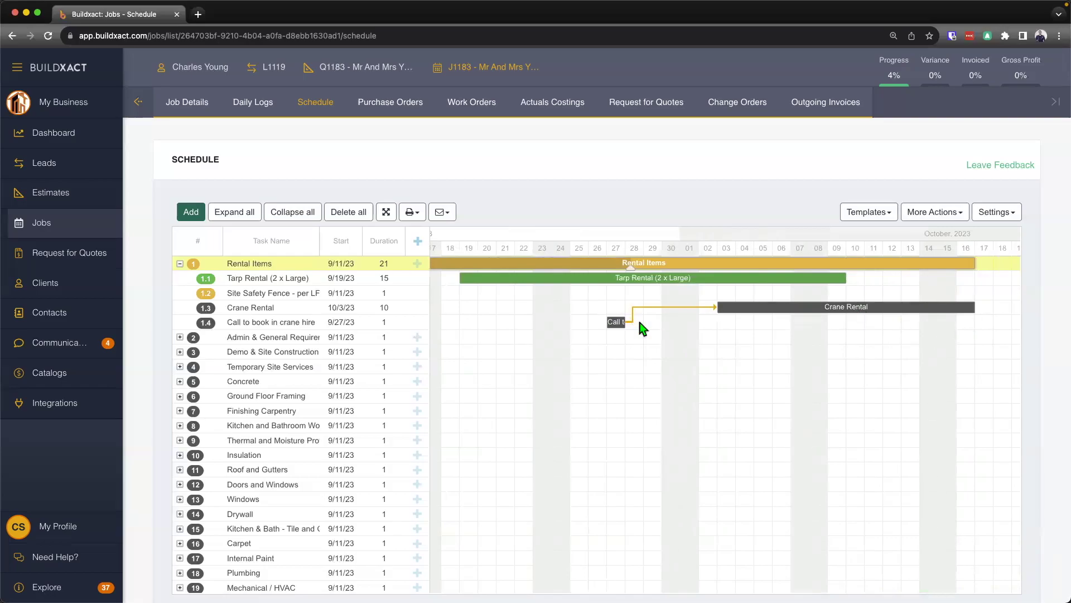
{"action": "left_click_drag", "start_coordinate": [623, 326], "coordinate": [485, 327]}
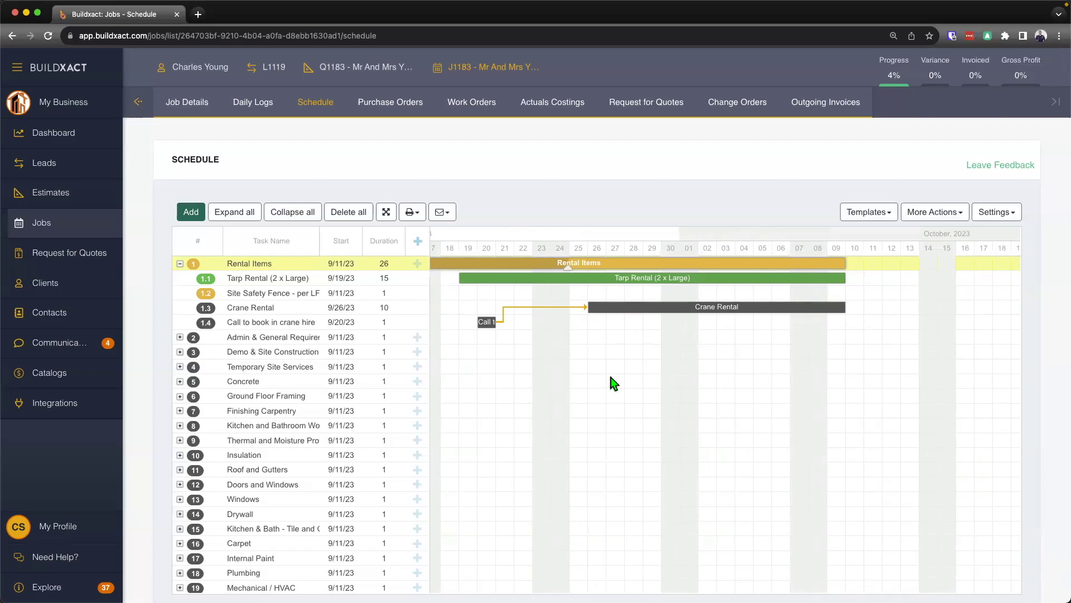
{"action": "scroll", "coordinate": [581, 356], "scroll_direction": "left", "scroll_amount": 2}
{"action": "scroll", "coordinate": [510, 317], "scroll_direction": "left", "scroll_amount": 2}
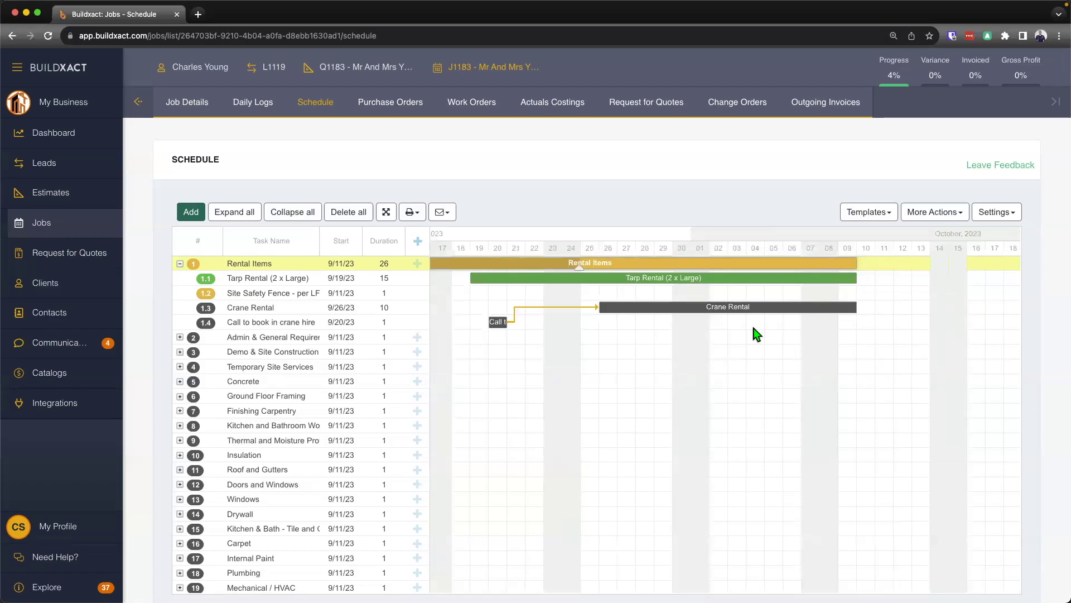
Step: Toggle the automatic dependencies setting and move Tarp Rental's start to 9/24/23
{"action": "left_click", "coordinate": [997, 216]}
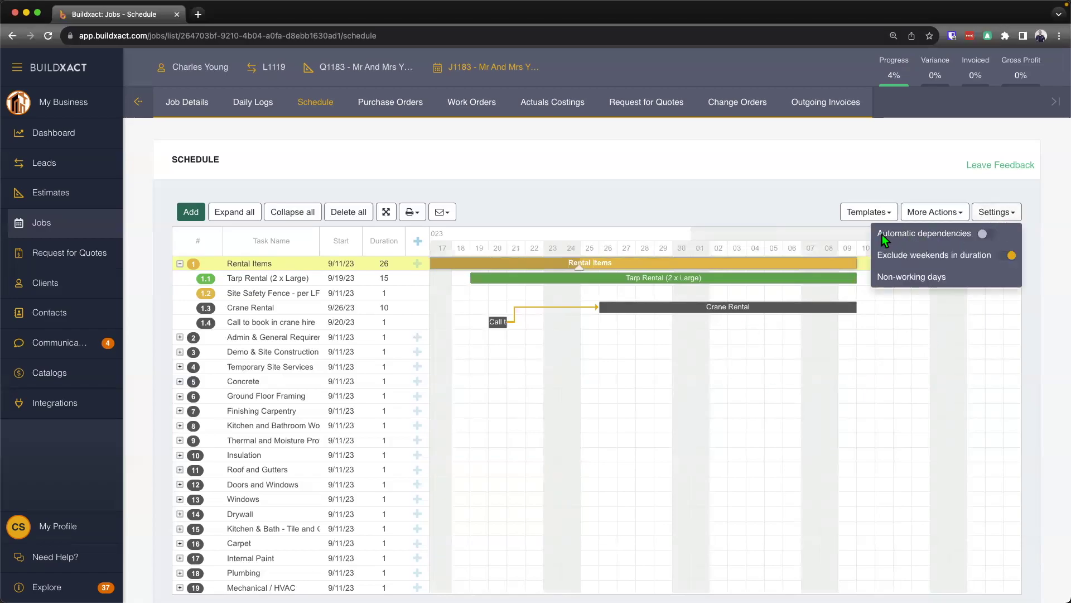
{"action": "left_click", "coordinate": [985, 236]}
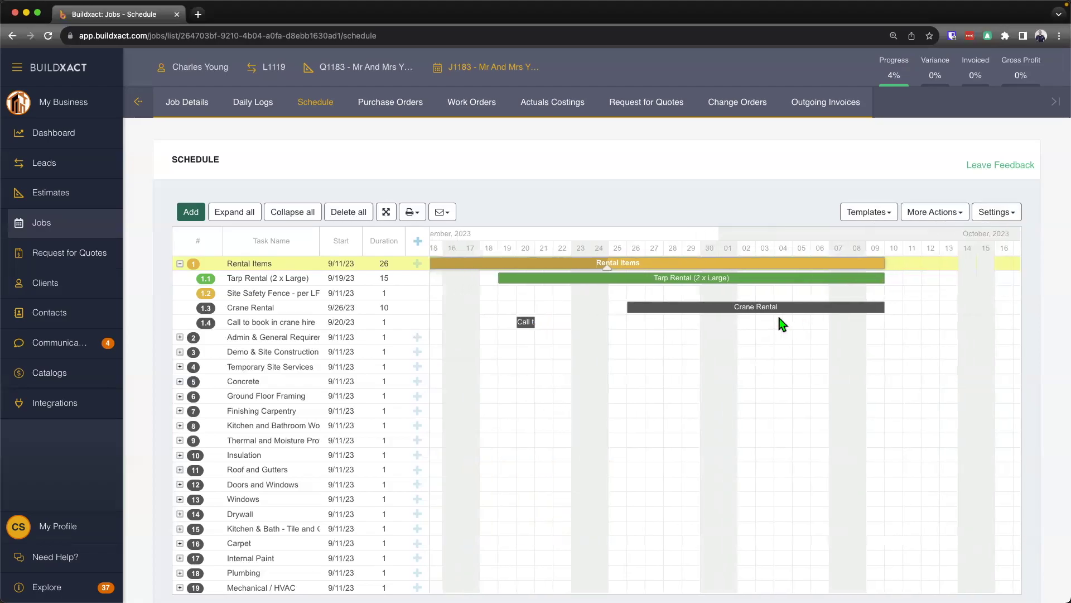
{"action": "scroll", "coordinate": [782, 323], "scroll_direction": "left", "scroll_amount": 2}
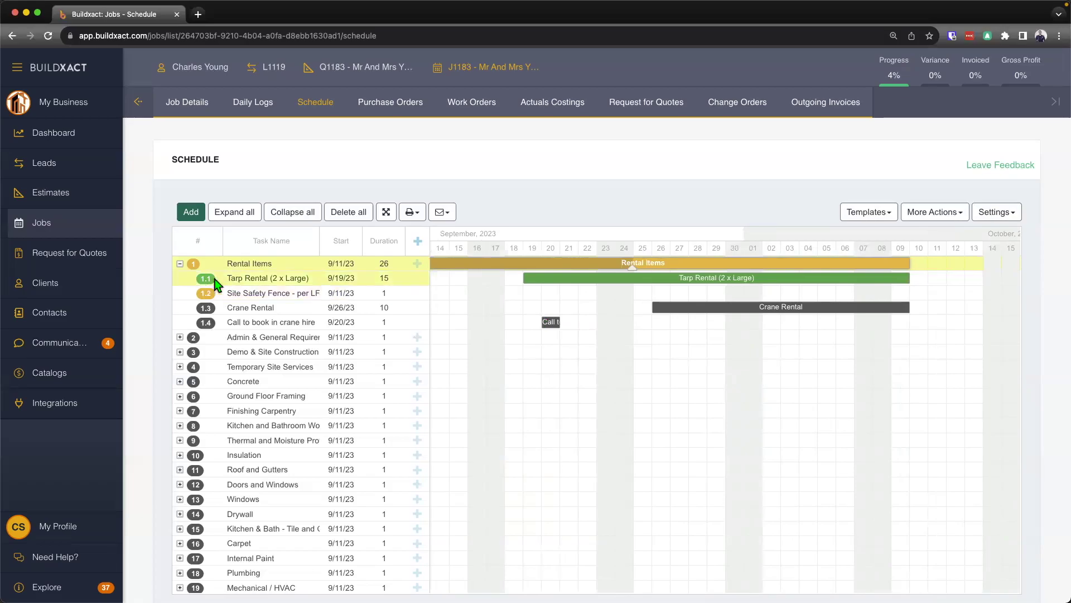
{"action": "left_click_drag", "start_coordinate": [553, 279], "coordinate": [639, 286]}
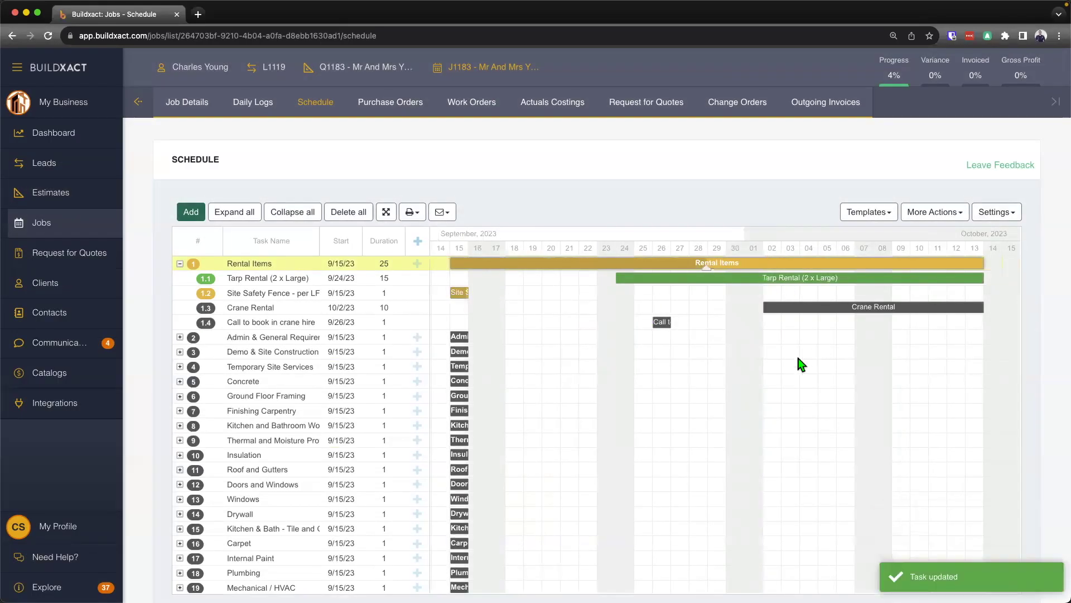
Step: Expand Admin & General Requirements; move Plans to 10/3, Demolition to 10/6, Permits to 10/11
{"action": "left_click", "coordinate": [180, 337]}
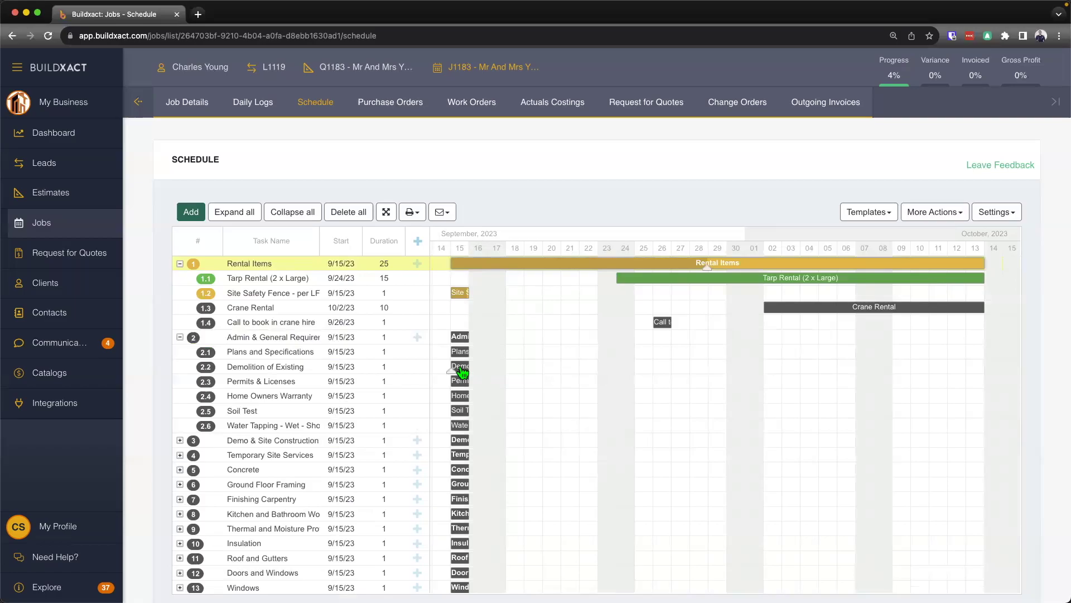
{"action": "scroll", "coordinate": [462, 370], "scroll_direction": "left", "scroll_amount": 2}
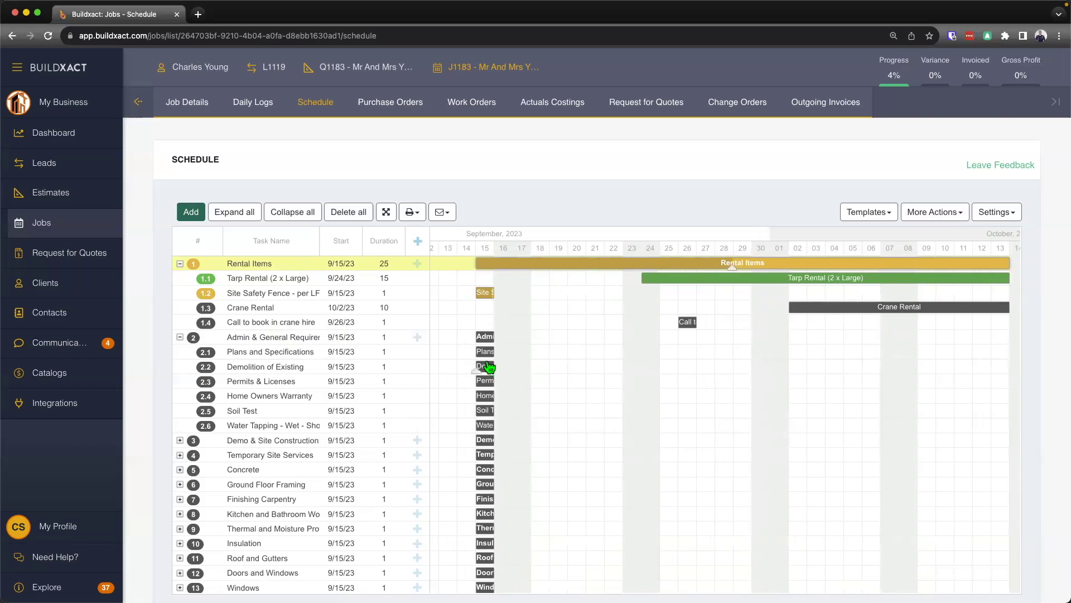
{"action": "scroll", "coordinate": [486, 365], "scroll_direction": "down", "scroll_amount": 1}
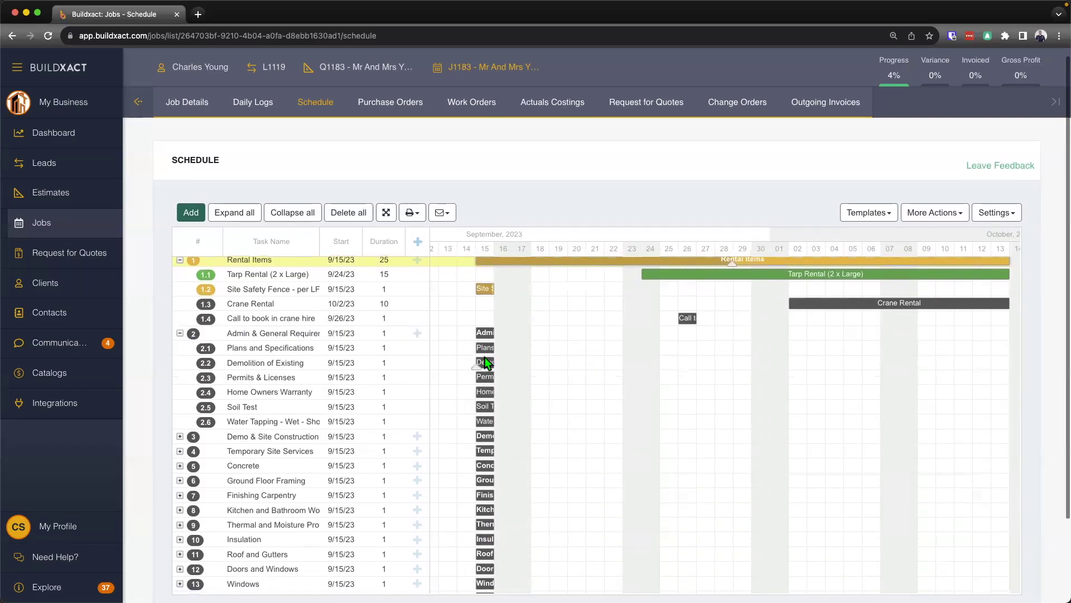
{"action": "left_click_drag", "start_coordinate": [485, 351], "coordinate": [810, 364]}
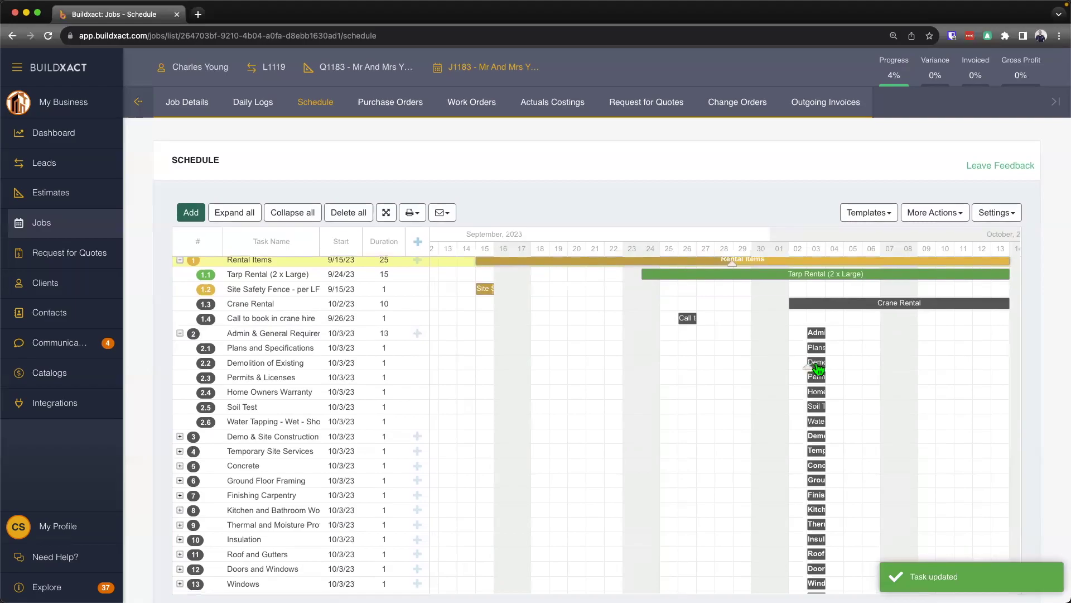
{"action": "left_click_drag", "start_coordinate": [818, 368], "coordinate": [889, 389]}
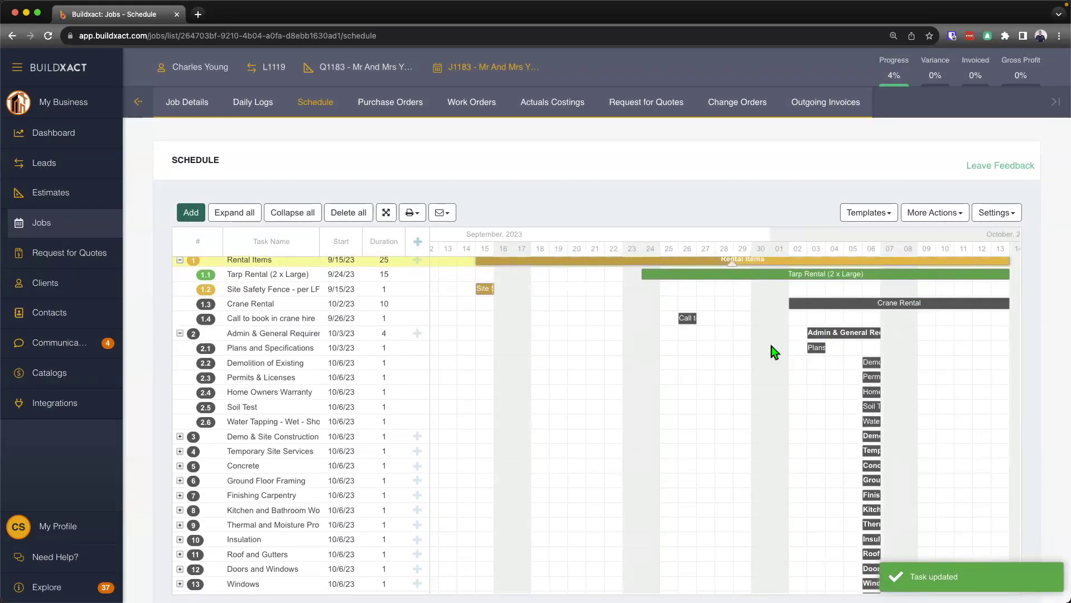
{"action": "scroll", "coordinate": [835, 358], "scroll_direction": "right", "scroll_amount": 2}
{"action": "left_click_drag", "start_coordinate": [818, 385], "coordinate": [907, 386]}
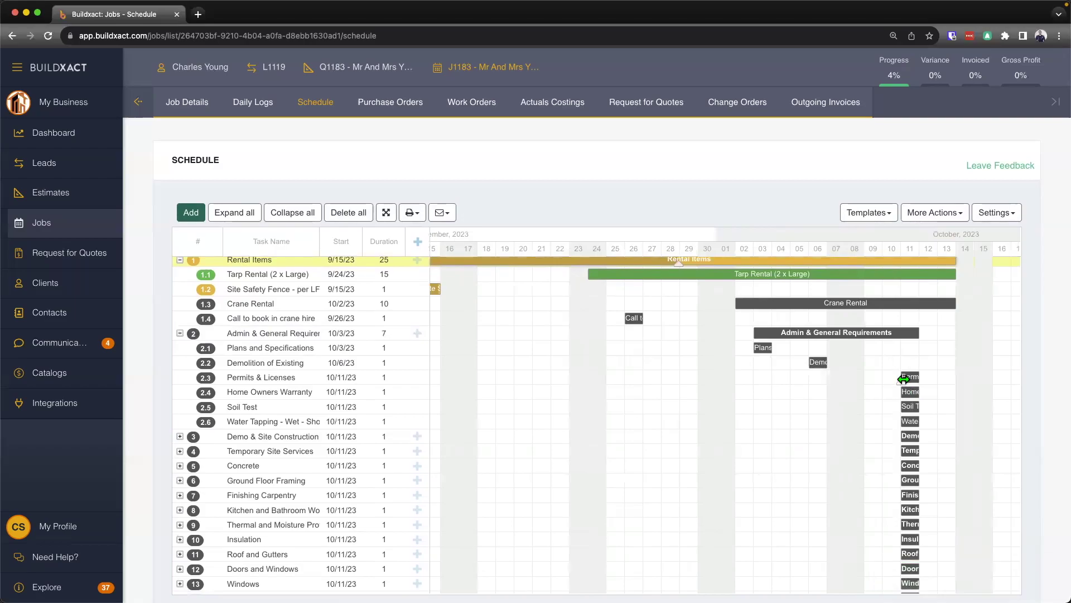
Step: Lengthen Demolition of Existing to 3 days, pushing Permits and later tasks to 10/13/23
{"action": "scroll", "coordinate": [854, 392], "scroll_direction": "right", "scroll_amount": 2}
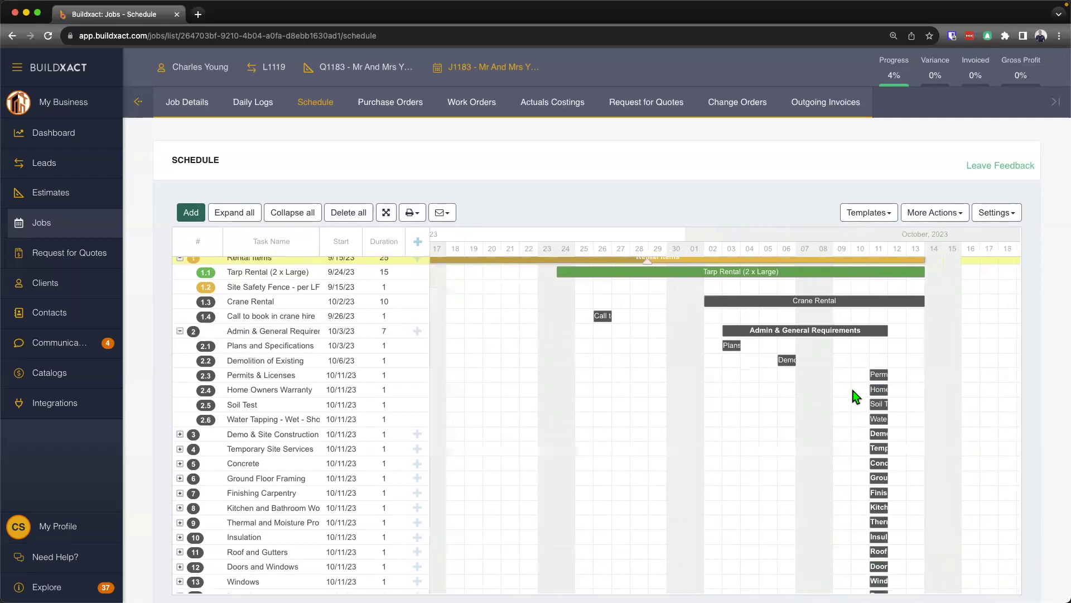
{"action": "scroll", "coordinate": [855, 396], "scroll_direction": "right", "scroll_amount": 6}
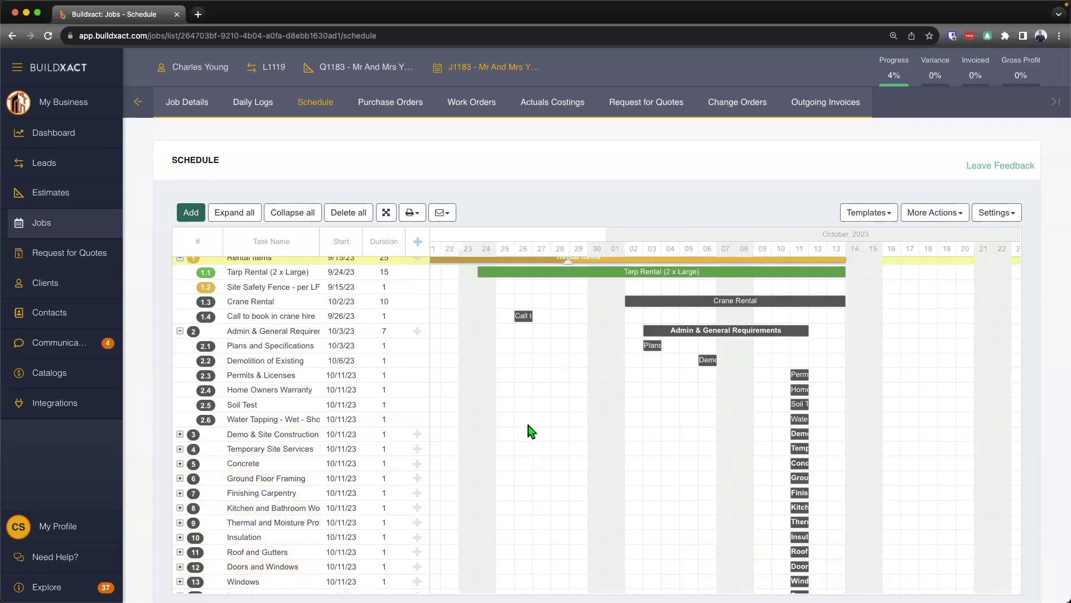
{"action": "scroll", "coordinate": [780, 411], "scroll_direction": "right", "scroll_amount": 4}
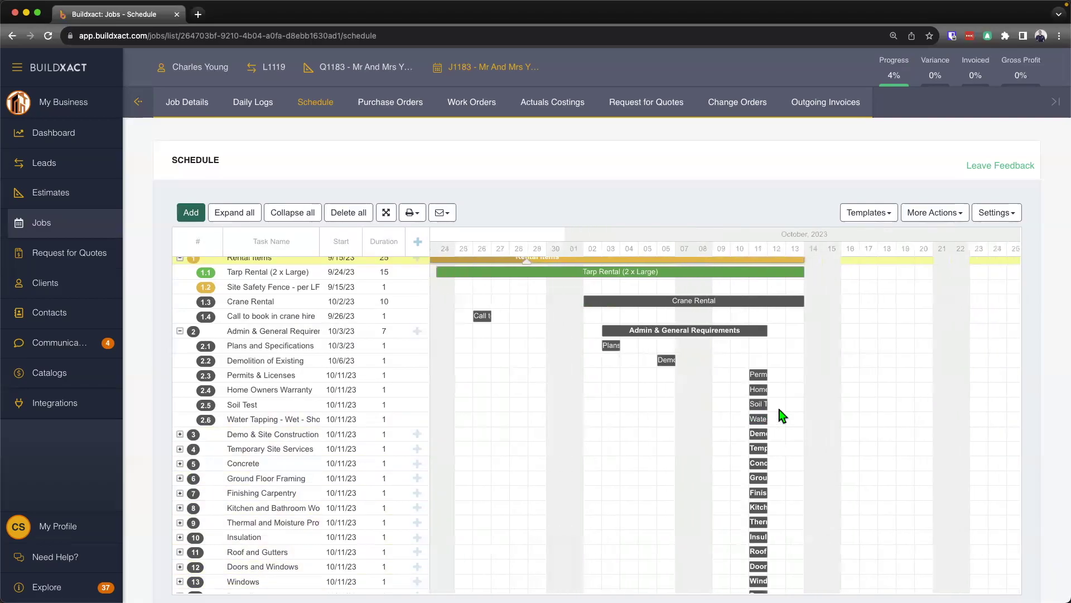
{"action": "scroll", "coordinate": [667, 364], "scroll_direction": "right", "scroll_amount": 1}
{"action": "scroll", "coordinate": [664, 362], "scroll_direction": "up", "scroll_amount": 1}
{"action": "left_click_drag", "start_coordinate": [659, 361], "coordinate": [734, 364]}
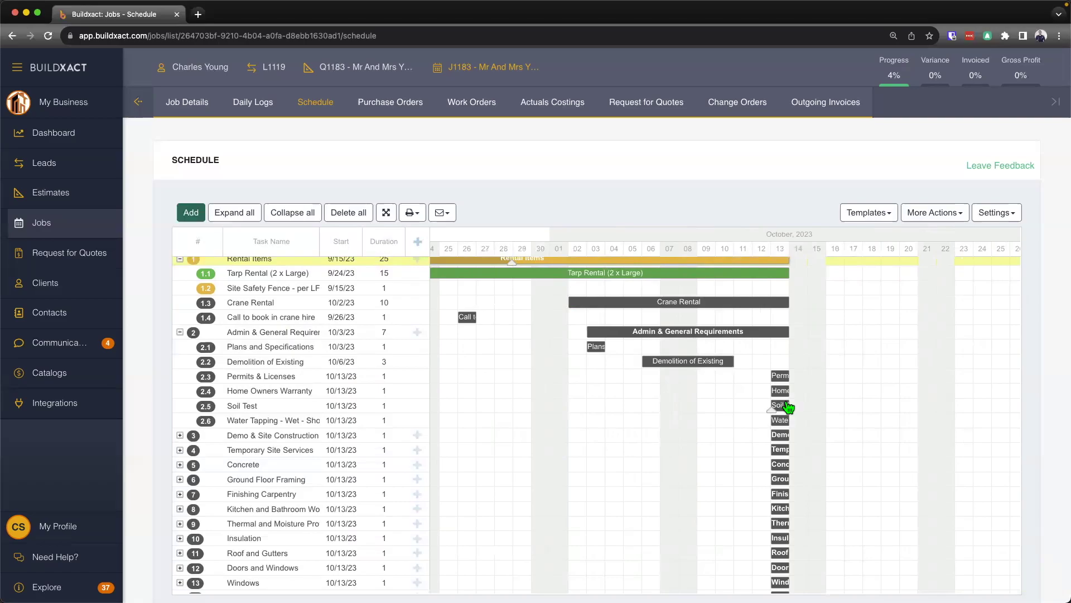
Step: Switch on Automatic dependencies in the schedule settings, then reopen and close the settings
{"action": "left_click", "coordinate": [1001, 213]}
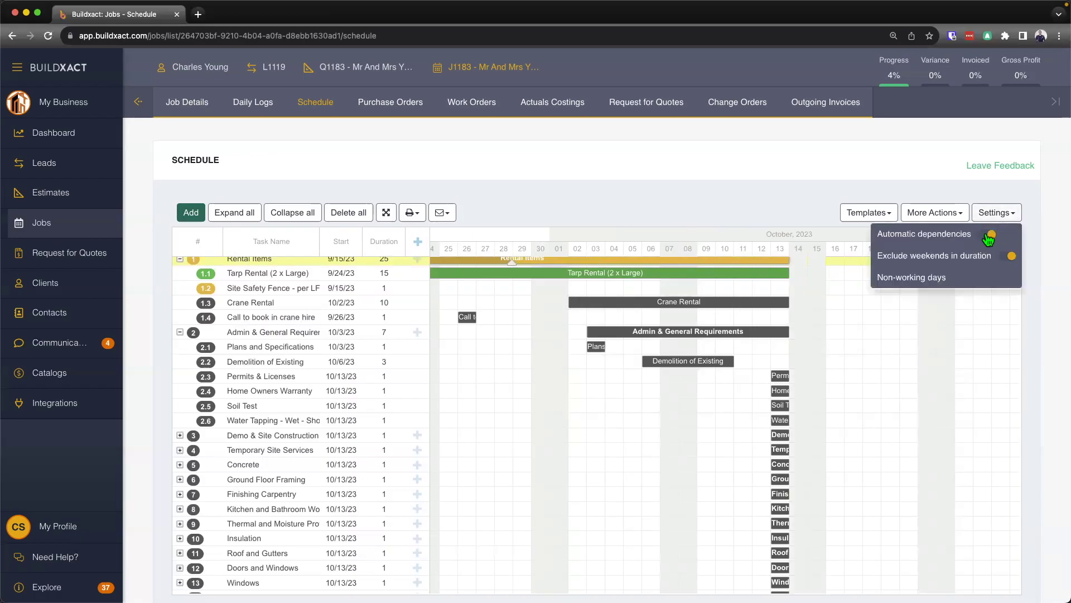
{"action": "left_click", "coordinate": [991, 236]}
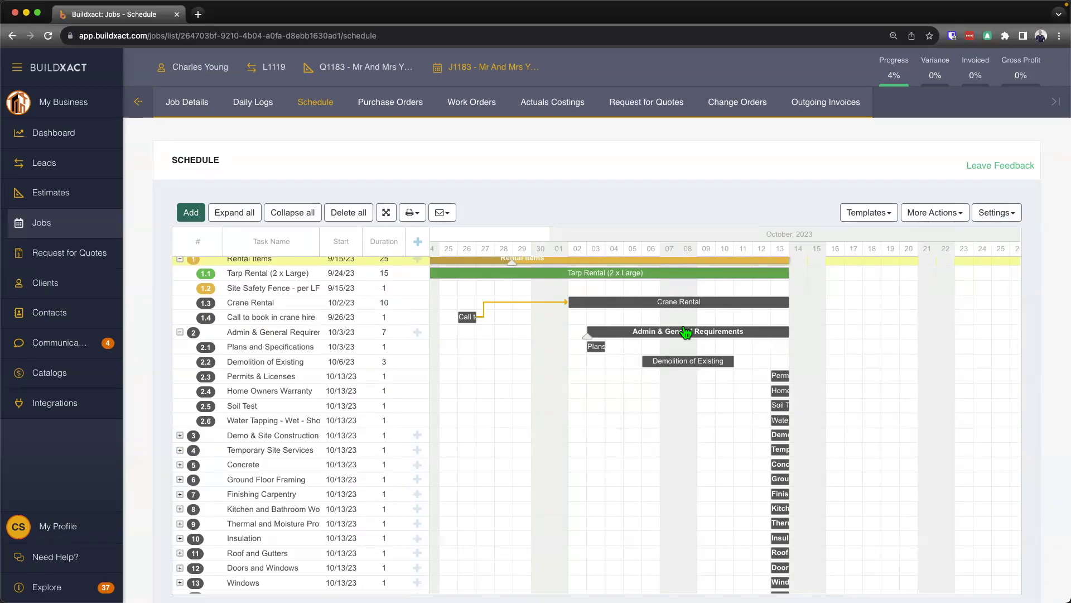
{"action": "left_click", "coordinate": [1004, 215]}
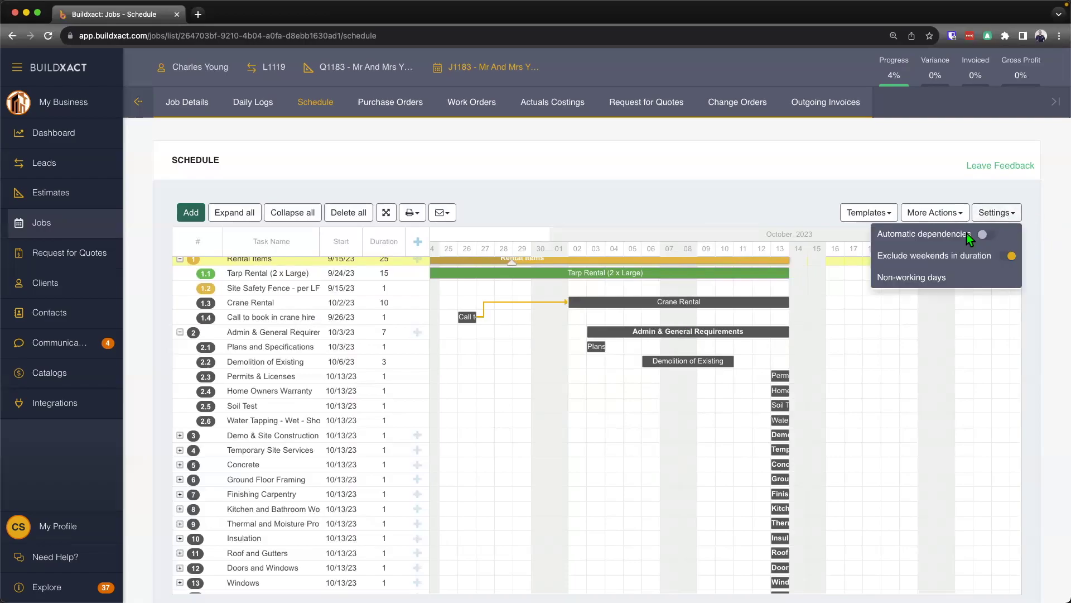
{"action": "left_click", "coordinate": [947, 177]}
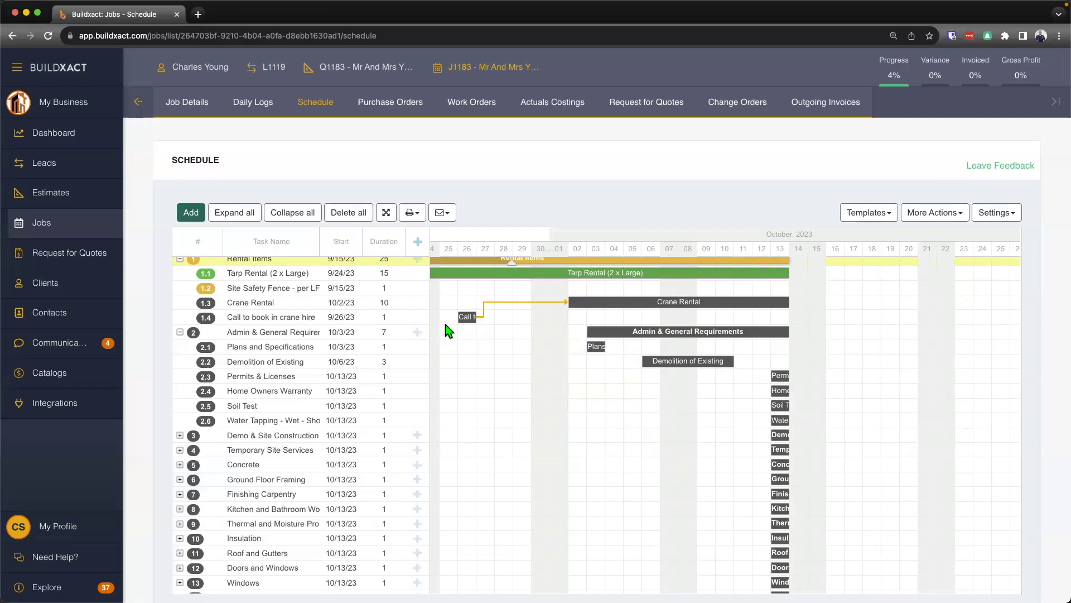
Step: Edit the crane-hire call task and set its progress to 25%, making it Started
{"action": "mouse_move", "coordinate": [468, 321]}
{"action": "left_click", "coordinate": [471, 322]}
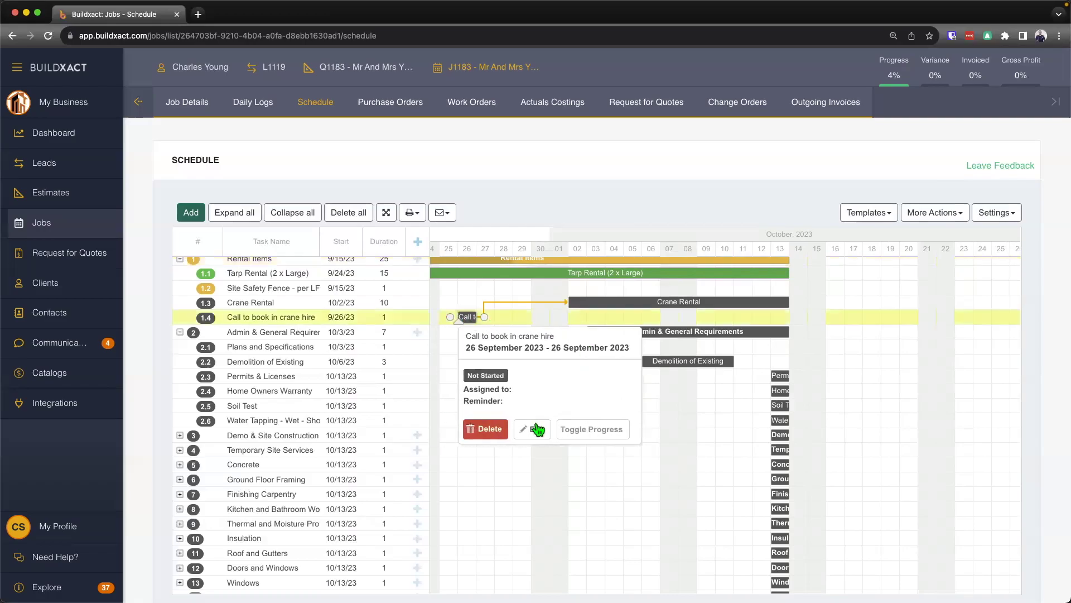
{"action": "left_click", "coordinate": [536, 429]}
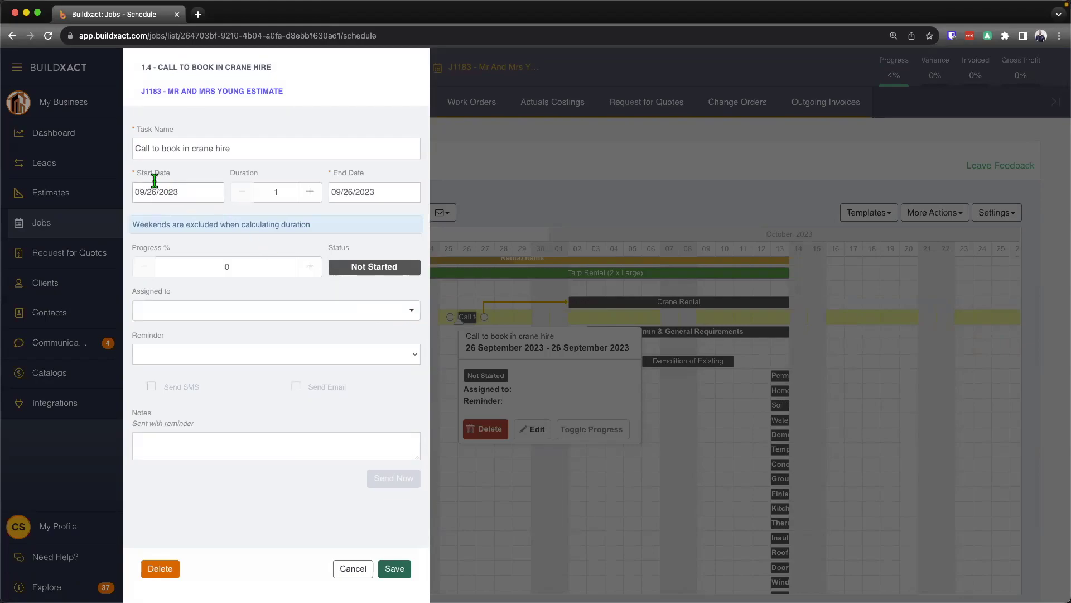
{"action": "left_click_drag", "start_coordinate": [133, 180], "coordinate": [378, 179]}
{"action": "left_click", "coordinate": [141, 254]}
{"action": "left_click_drag", "start_coordinate": [141, 254], "coordinate": [279, 263]}
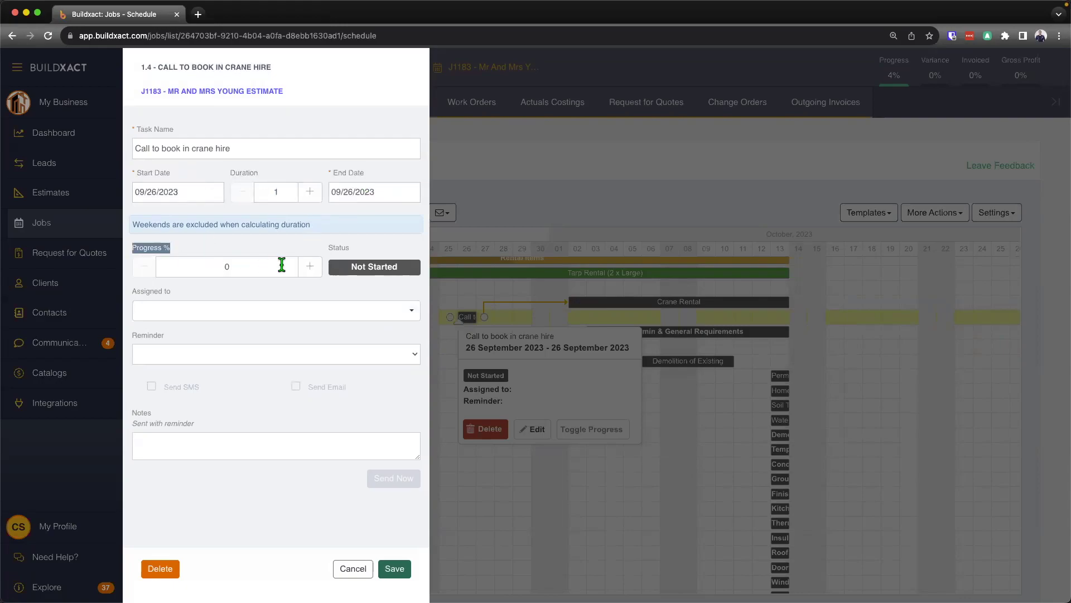
{"action": "left_click", "coordinate": [310, 266]}
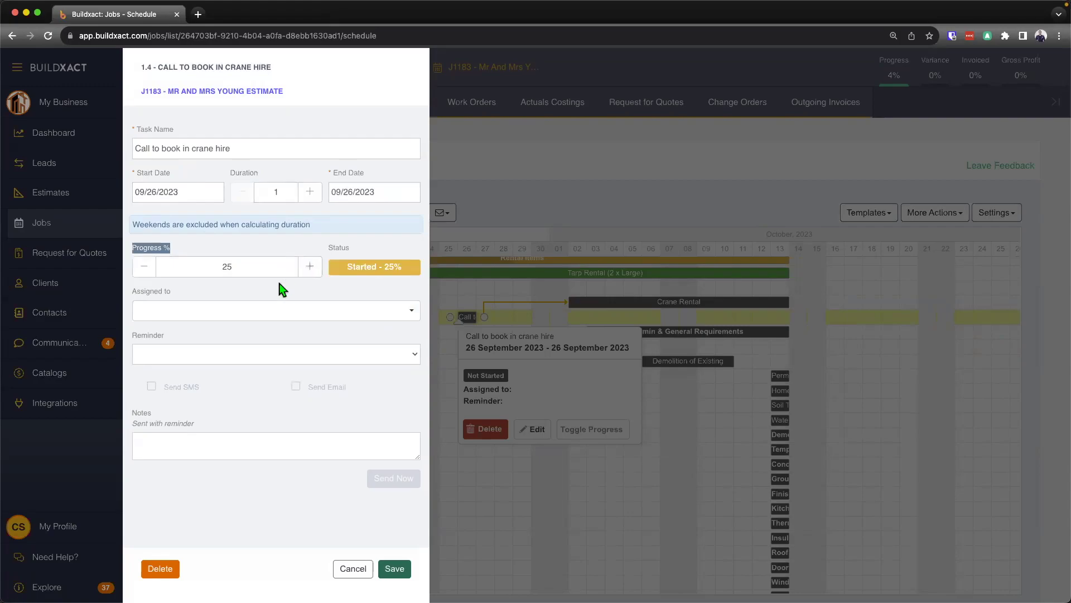
Step: Browse the Start Date calendar forward a couple of months and close it unchanged
{"action": "left_click", "coordinate": [158, 191]}
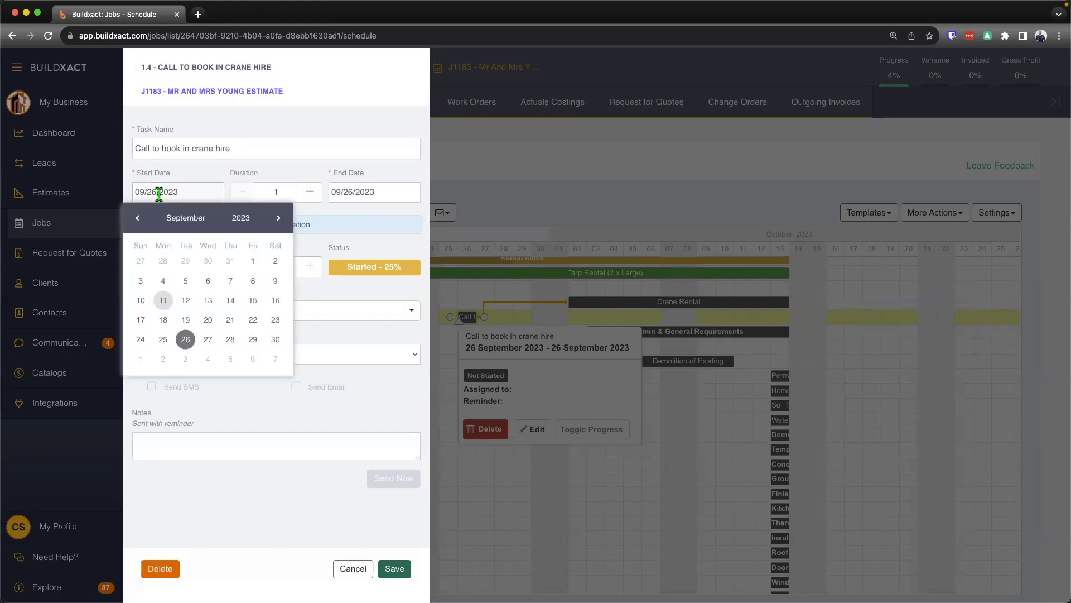
{"action": "left_click", "coordinate": [277, 218]}
{"action": "left_click", "coordinate": [278, 219]}
{"action": "left_click", "coordinate": [278, 218]}
{"action": "left_click", "coordinate": [277, 218]}
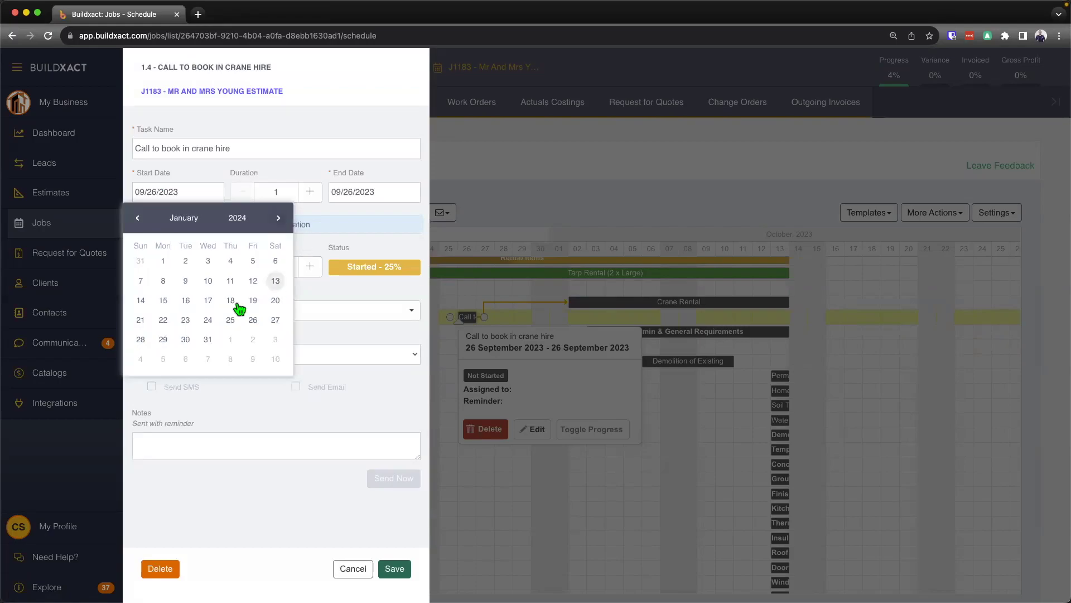
{"action": "left_click", "coordinate": [330, 244]}
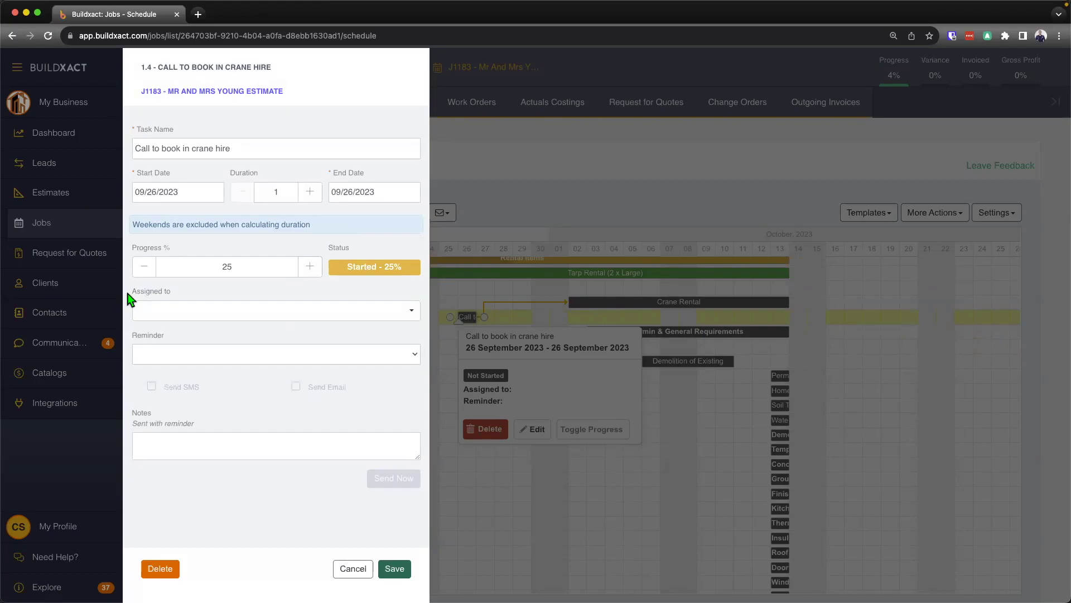
Step: Assign the crane hire call to Sample Contractor, add a 2-days-before reminder, and save at 25%
{"action": "left_click", "coordinate": [218, 310]}
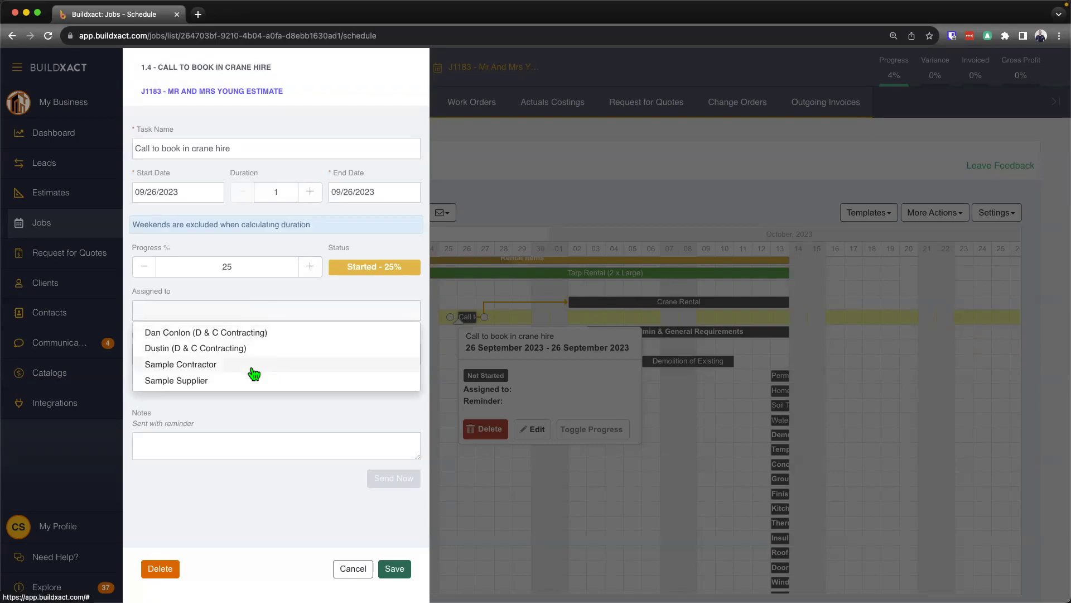
{"action": "left_click", "coordinate": [248, 369]}
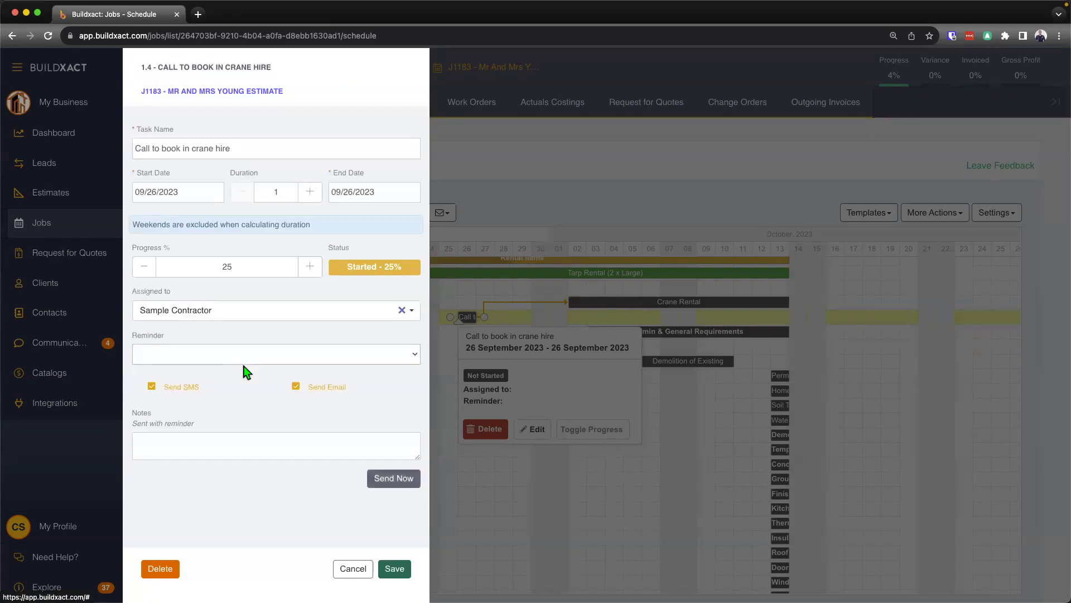
{"action": "left_click_drag", "start_coordinate": [133, 344], "coordinate": [167, 337]}
{"action": "left_click", "coordinate": [189, 353]}
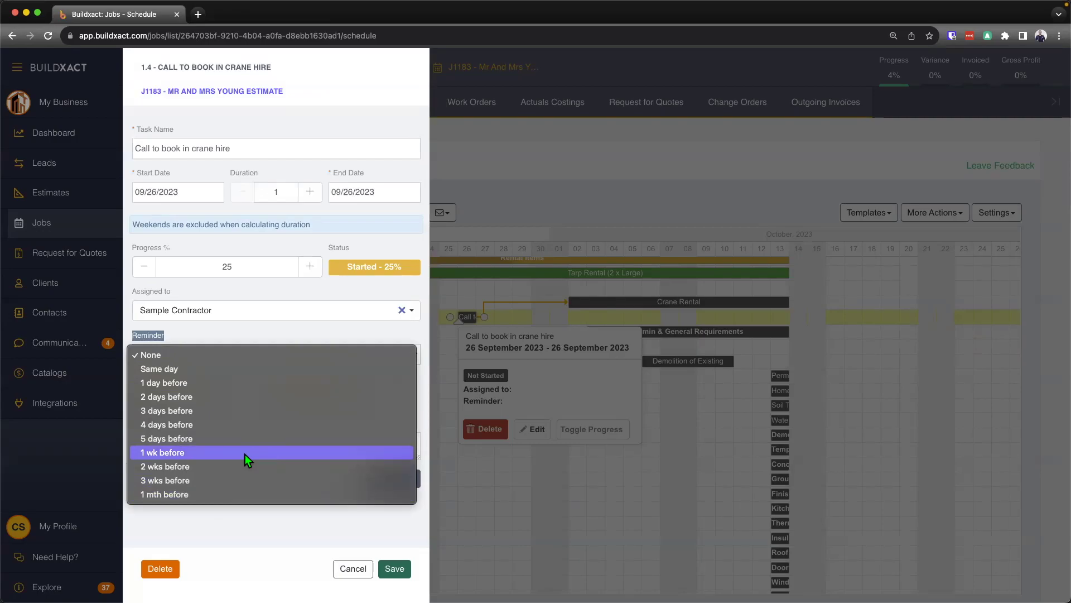
{"action": "left_click", "coordinate": [237, 397]}
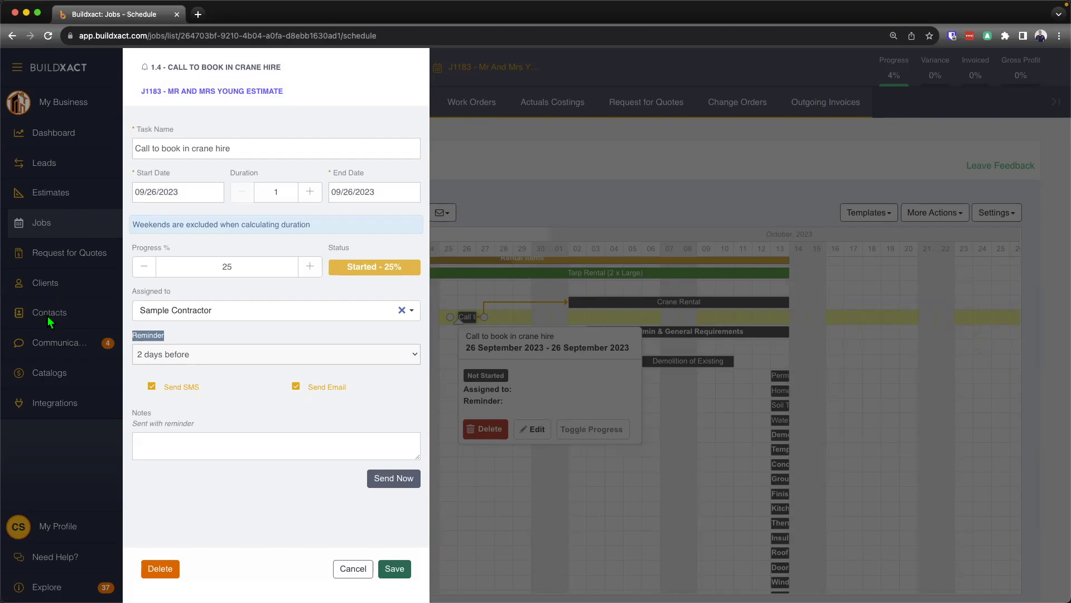
{"action": "left_click", "coordinate": [228, 441]}
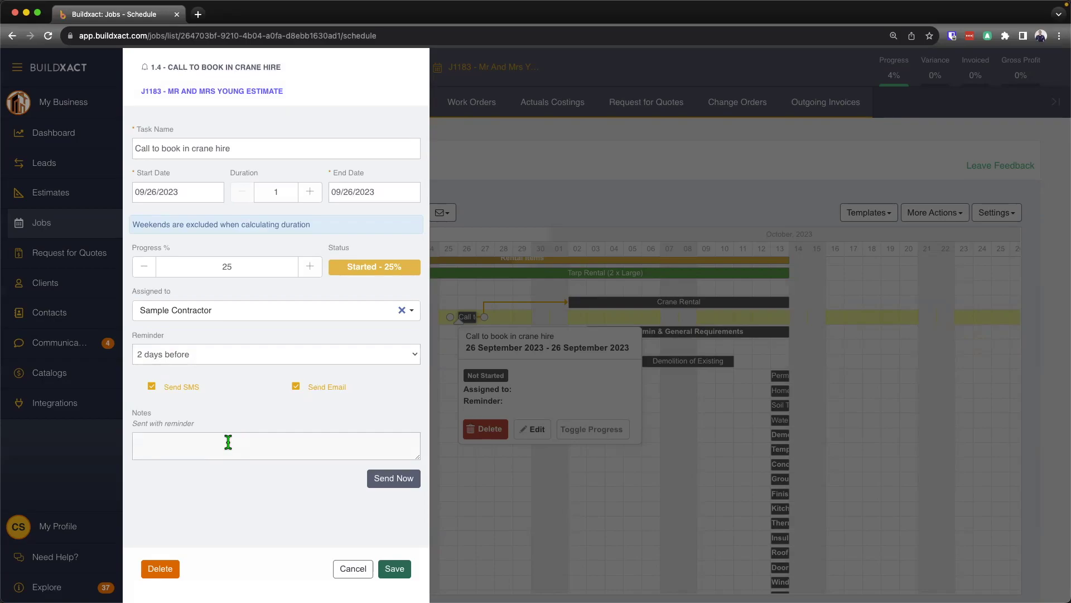
{"action": "left_click", "coordinate": [393, 568]}
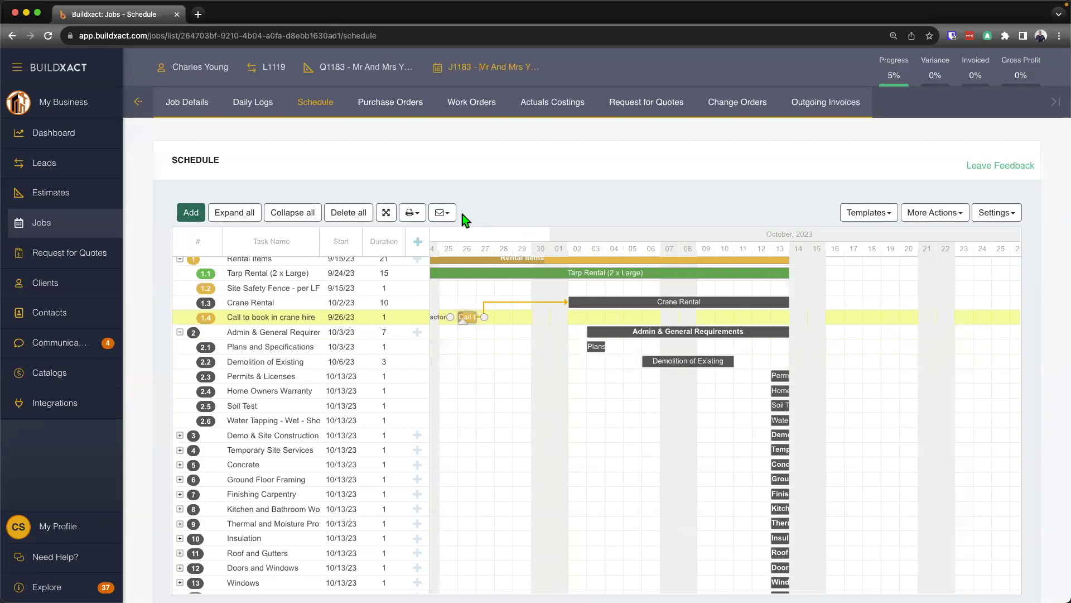
Step: Check the schedule's Email and Print options, then collapse everything to 22 top-level tasks
{"action": "left_click", "coordinate": [443, 214]}
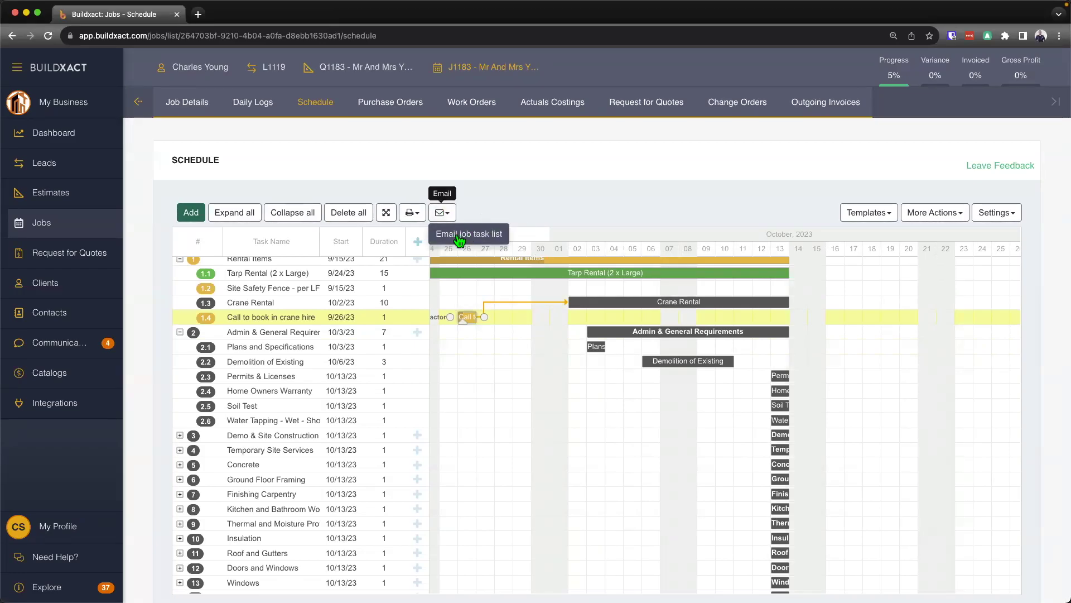
{"action": "left_click", "coordinate": [444, 180]}
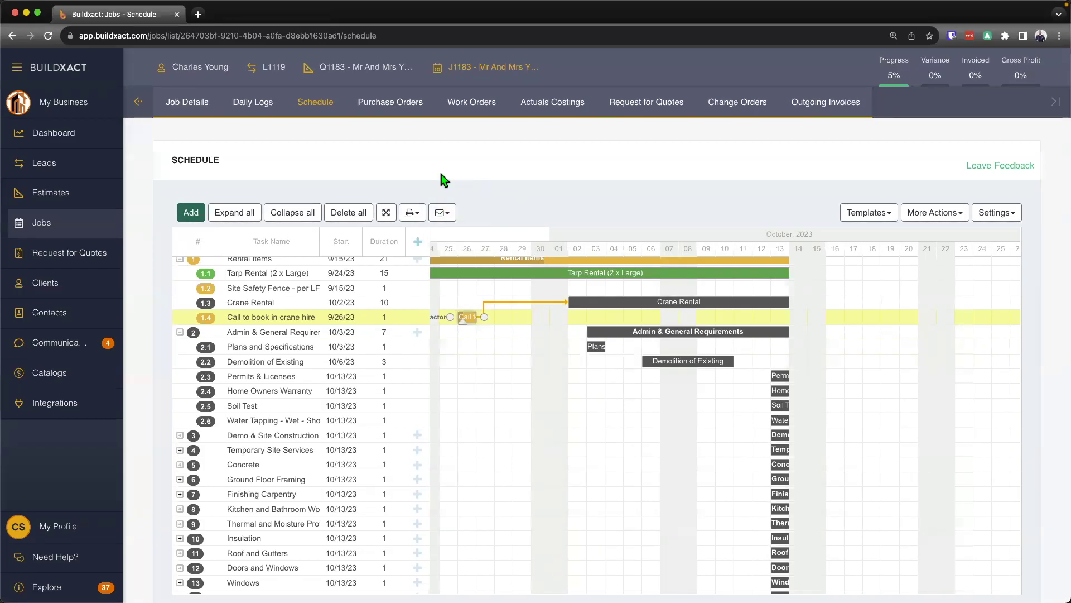
{"action": "left_click", "coordinate": [413, 215]}
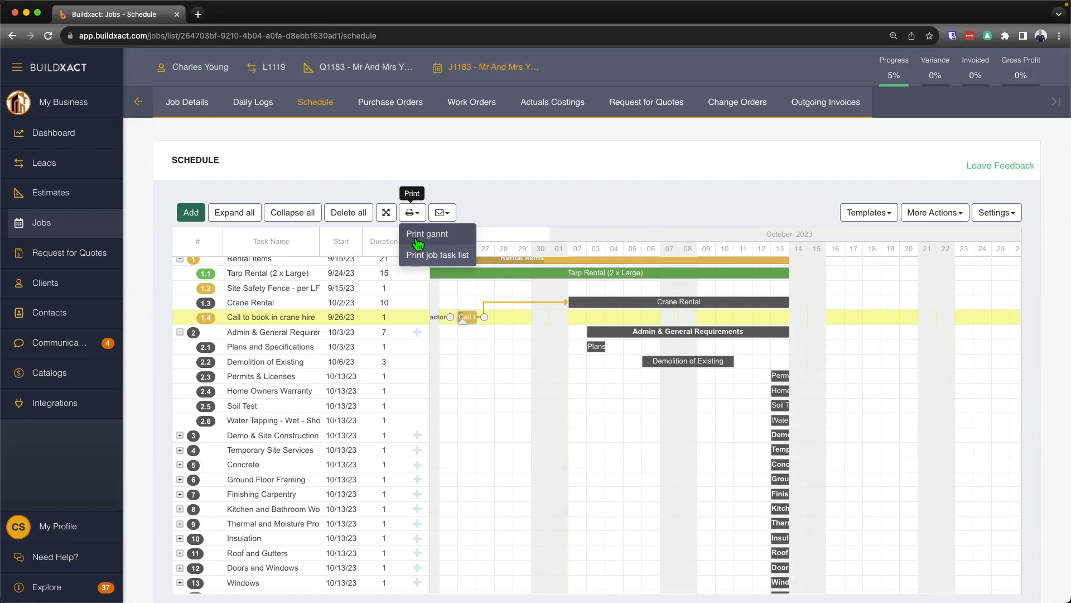
{"action": "left_click", "coordinate": [287, 220]}
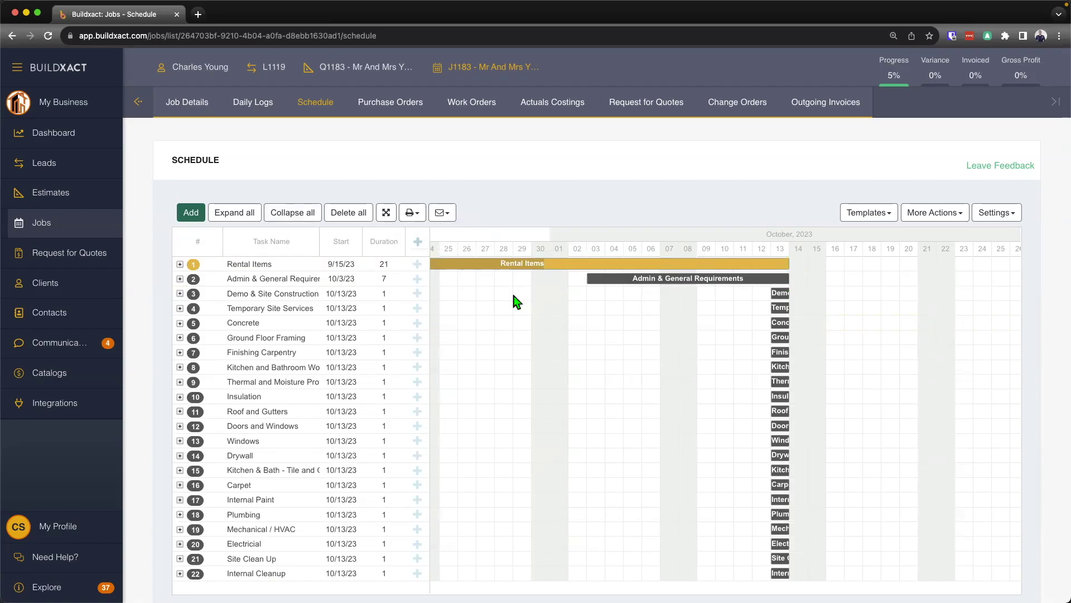
Step: Try Expand all and Collapse all, then expand just Rental Items and Admin & General Requirements
{"action": "scroll", "coordinate": [514, 299], "scroll_direction": "left", "scroll_amount": 5}
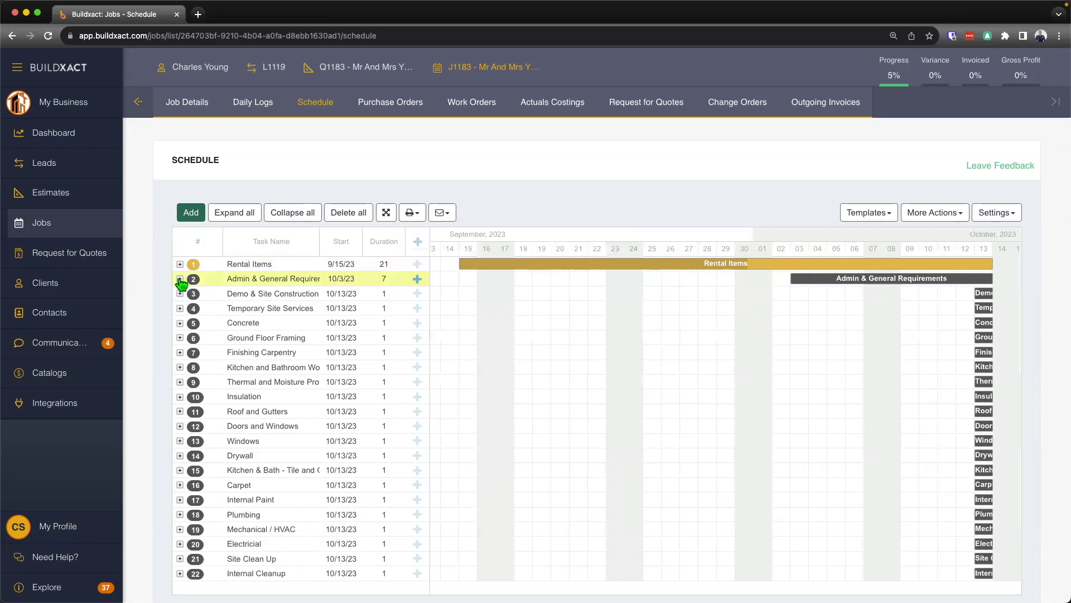
{"action": "left_click", "coordinate": [179, 279]}
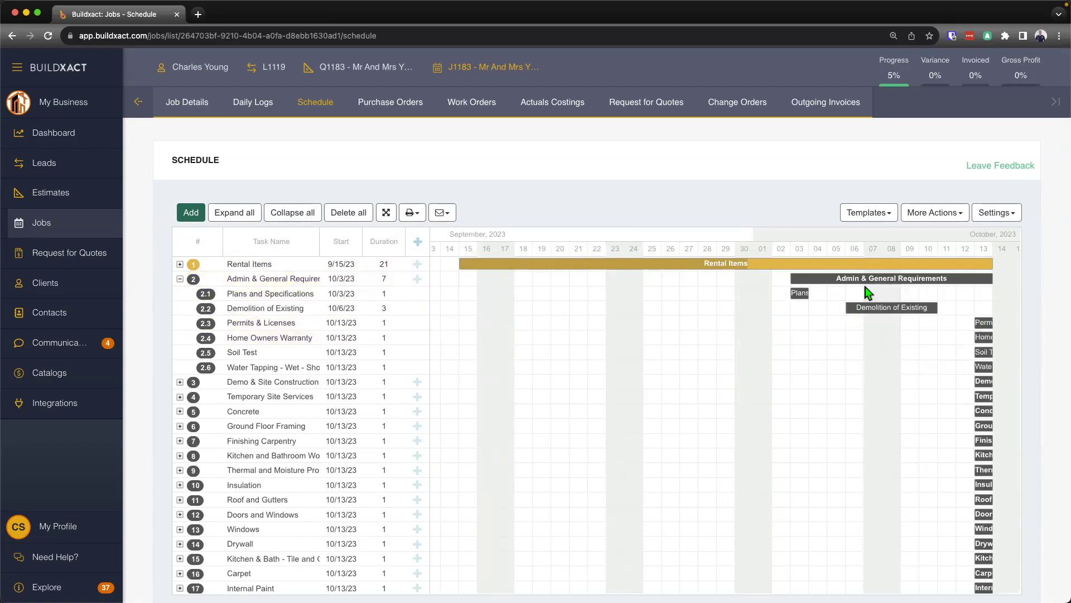
{"action": "scroll", "coordinate": [868, 292], "scroll_direction": "right", "scroll_amount": 2}
{"action": "scroll", "coordinate": [868, 292], "scroll_direction": "down", "scroll_amount": 1}
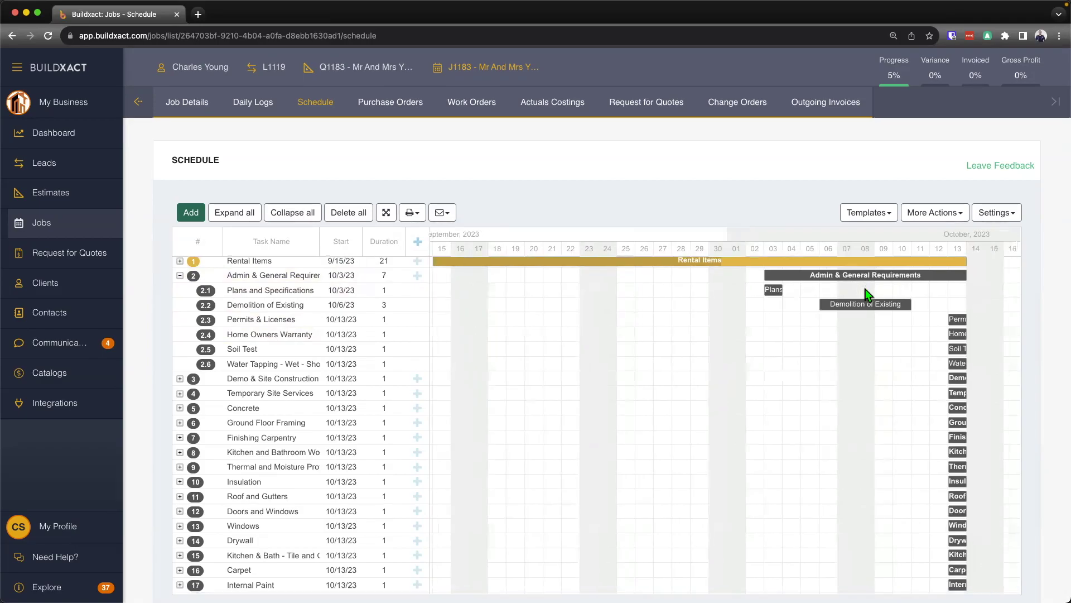
{"action": "left_click", "coordinate": [239, 214]}
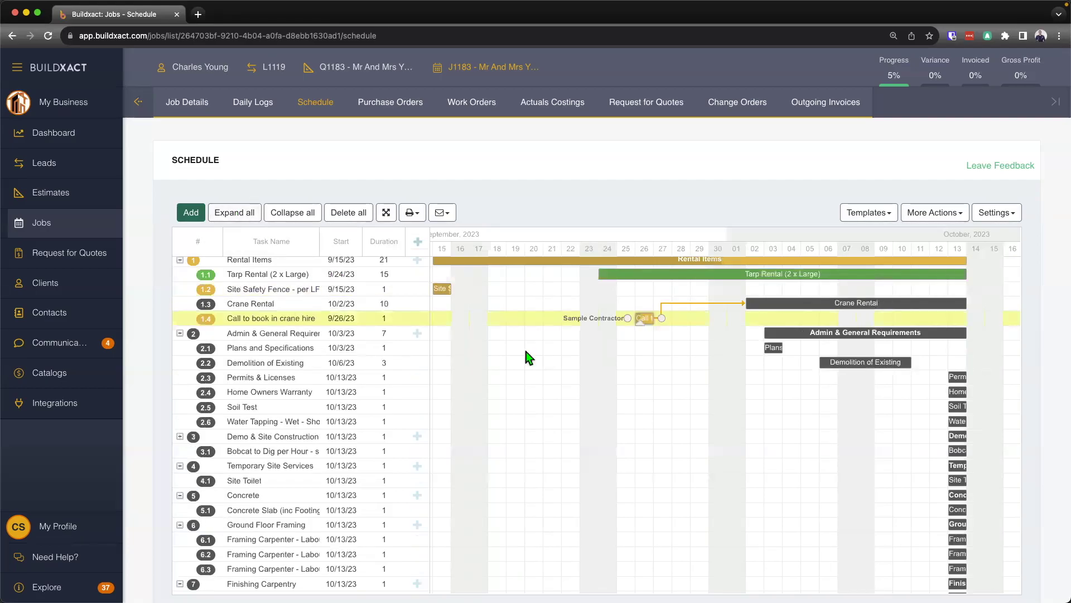
{"action": "left_click", "coordinate": [298, 215]}
{"action": "left_click", "coordinate": [180, 264]}
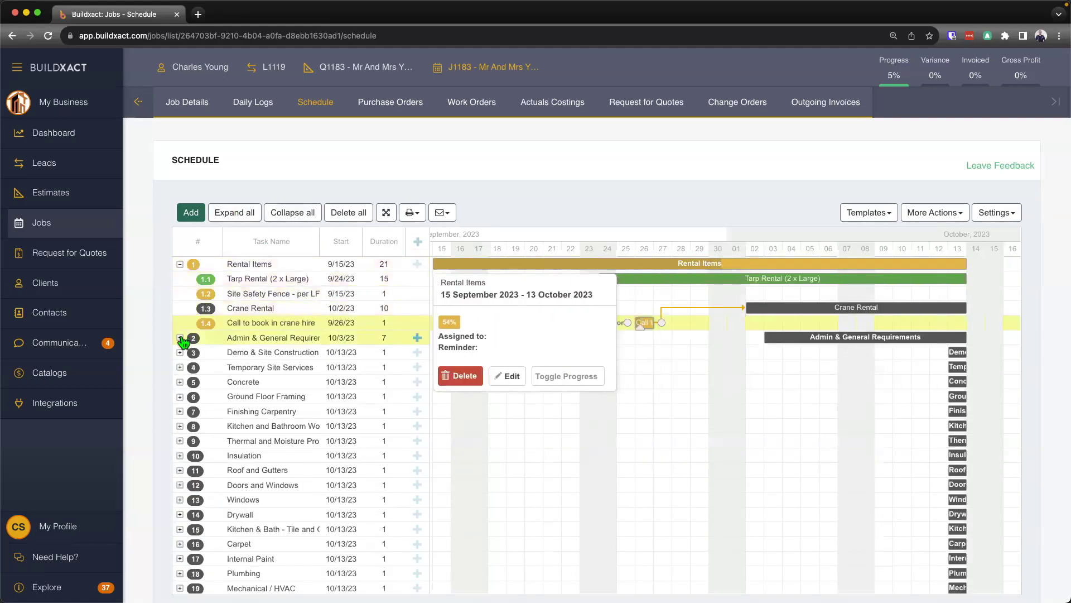
{"action": "left_click", "coordinate": [180, 338]}
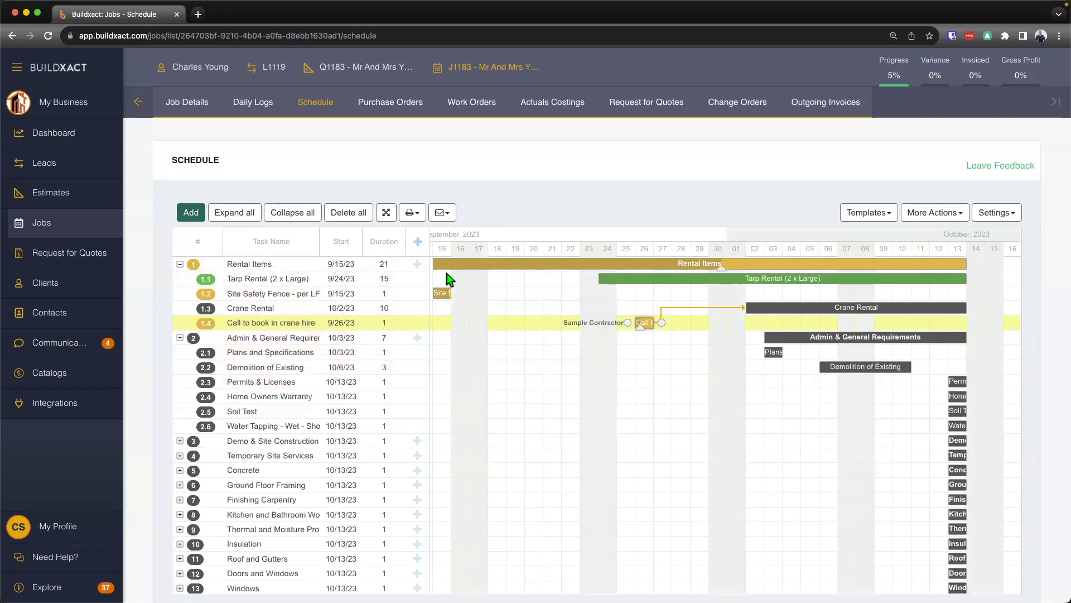
{"action": "left_click", "coordinate": [413, 214]}
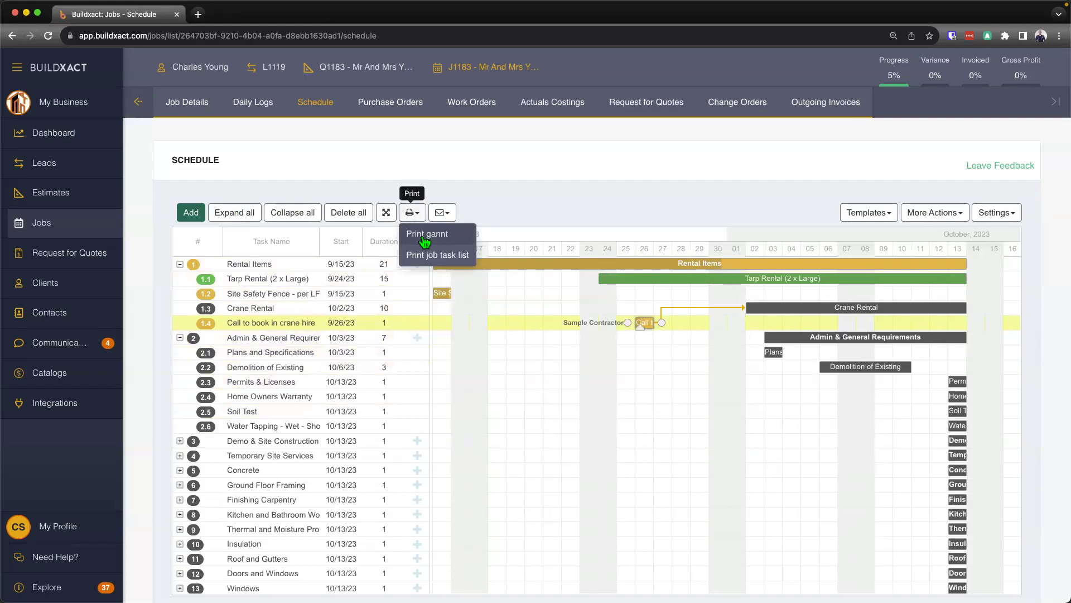
Step: Export the Gantt chart as a PDF and open the downloaded J1183-Schedule.pdf
{"action": "left_click", "coordinate": [419, 237]}
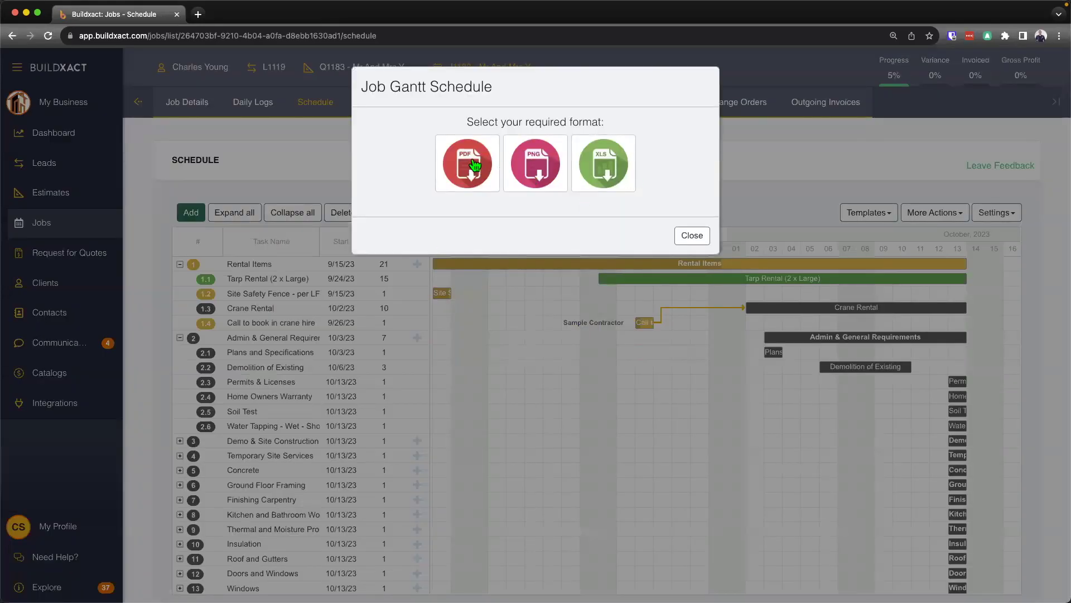
{"action": "left_click", "coordinate": [473, 163]}
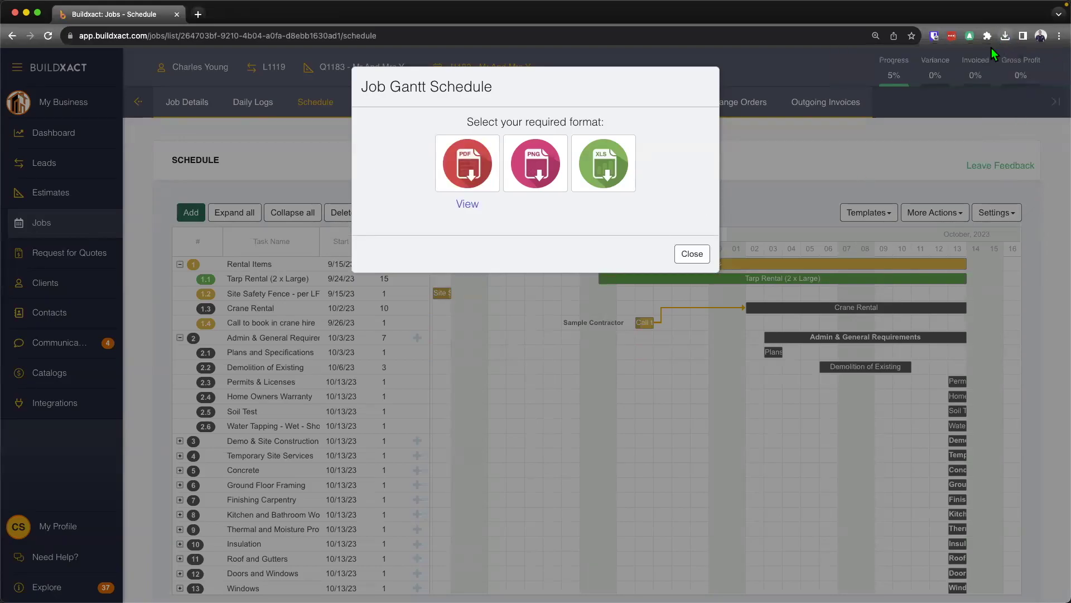
{"action": "left_click", "coordinate": [1003, 34]}
{"action": "left_click", "coordinate": [920, 76]}
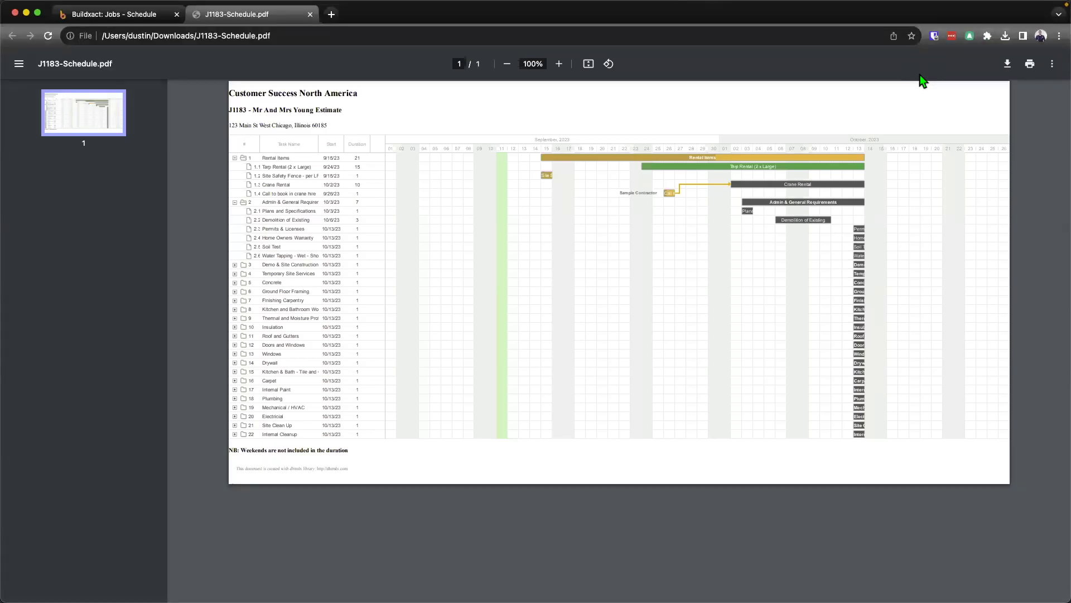
Step: Return from the PDF to the Buildxact schedule tab
{"action": "left_click", "coordinate": [147, 17]}
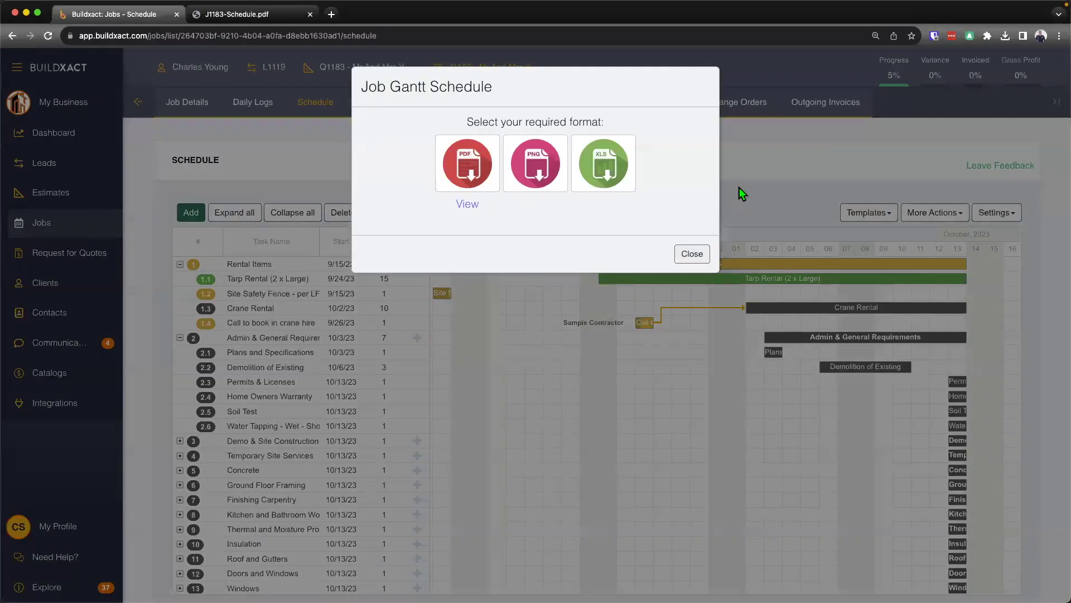
Step: Close the Gantt export dialog and confirm Non-working days lists none for 2023
{"action": "left_click", "coordinate": [739, 187]}
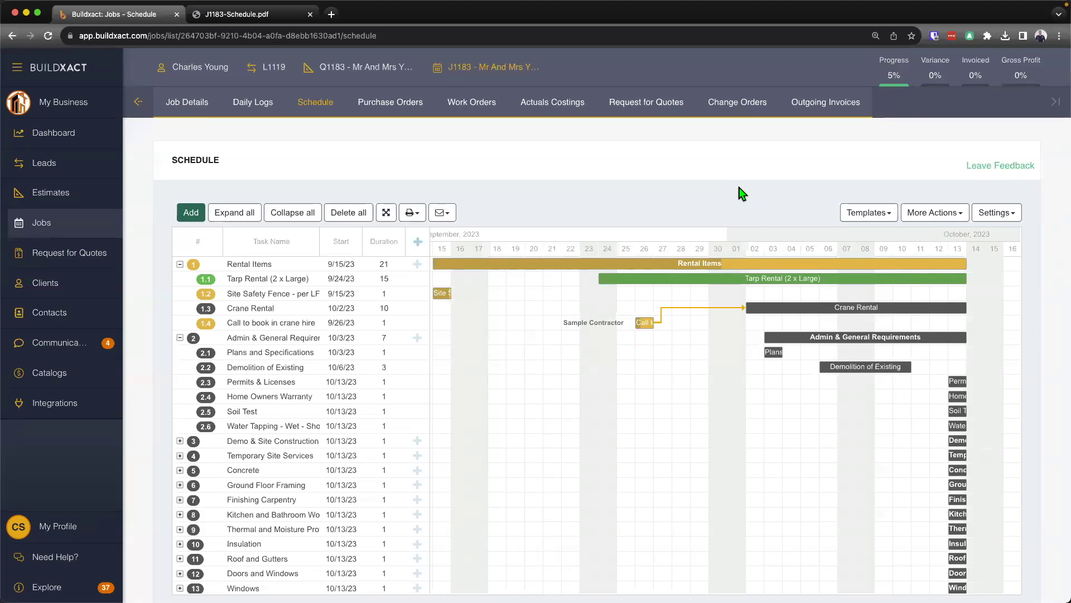
{"action": "left_click", "coordinate": [1016, 214]}
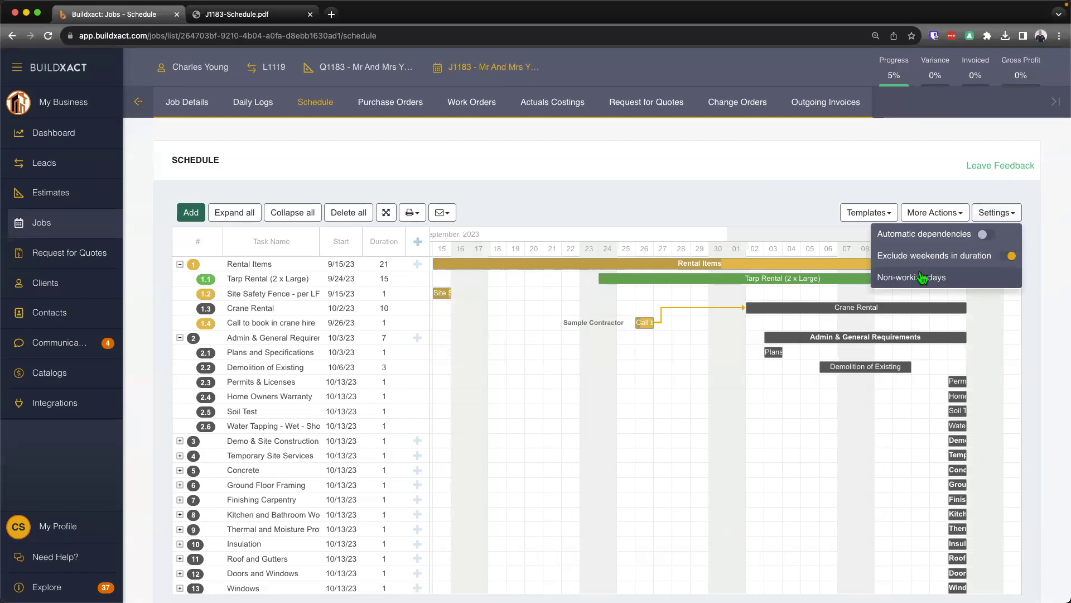
{"action": "left_click", "coordinate": [943, 280]}
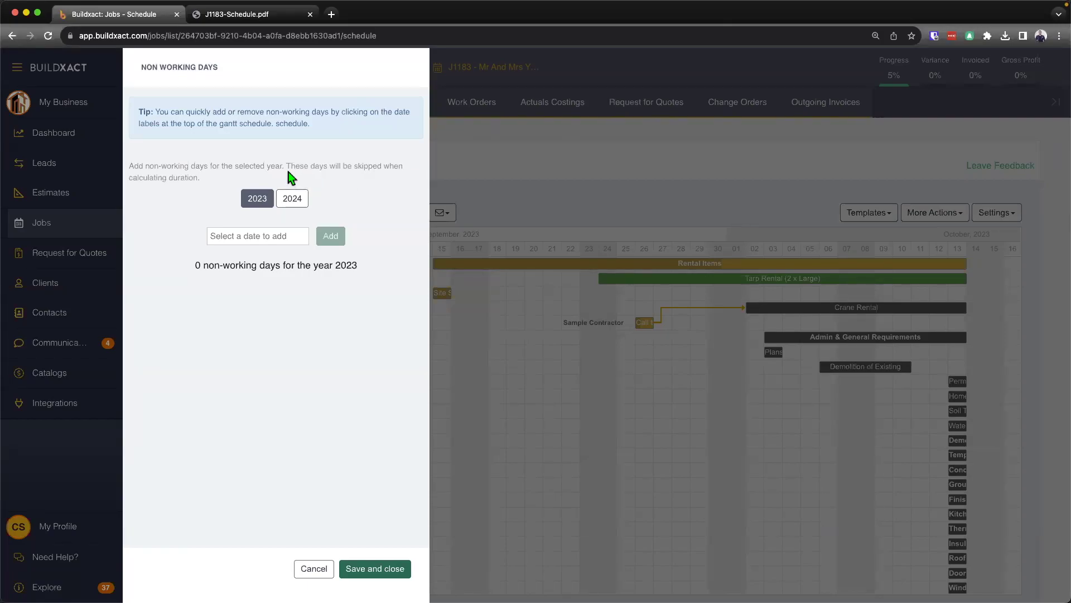
{"action": "left_click_drag", "start_coordinate": [288, 163], "coordinate": [383, 182]}
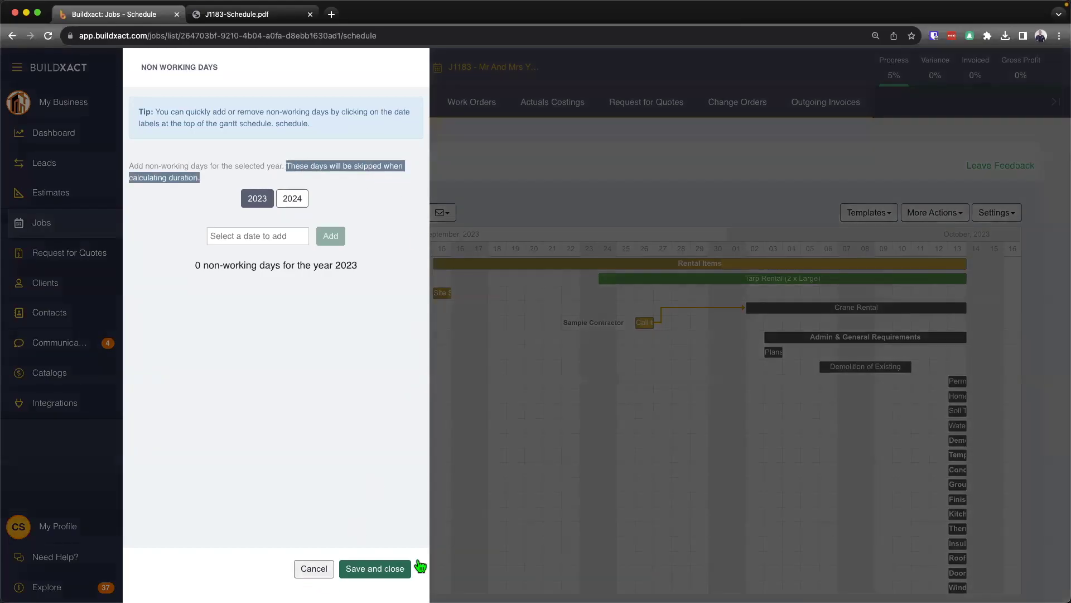
{"action": "left_click", "coordinate": [411, 567]}
{"action": "left_click", "coordinate": [1010, 214]}
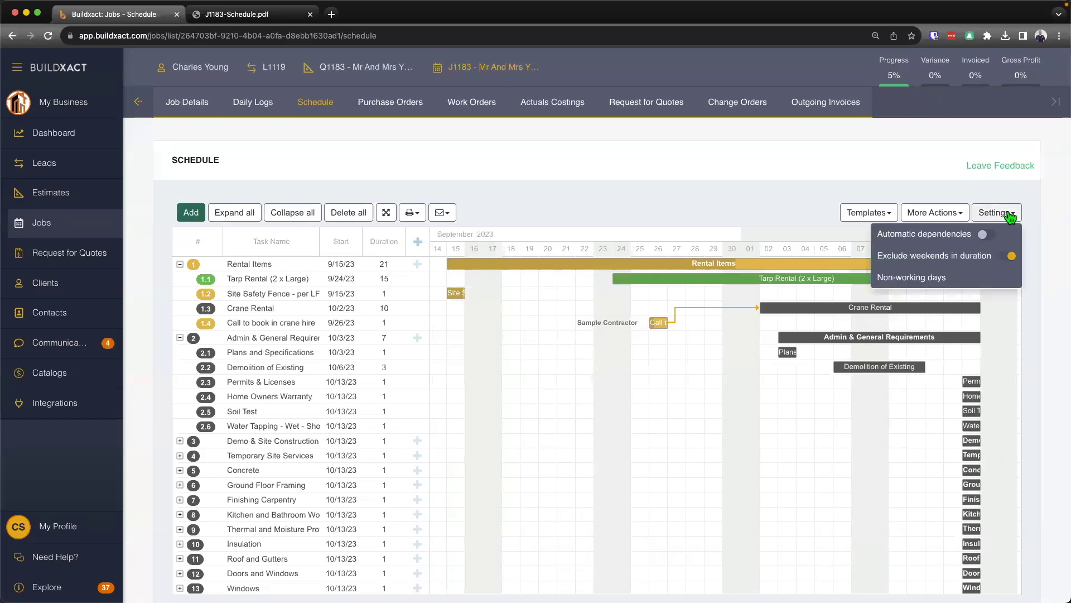
Step: Turn off Exclude weekends in duration, then switch it back on
{"action": "left_click", "coordinate": [1008, 257]}
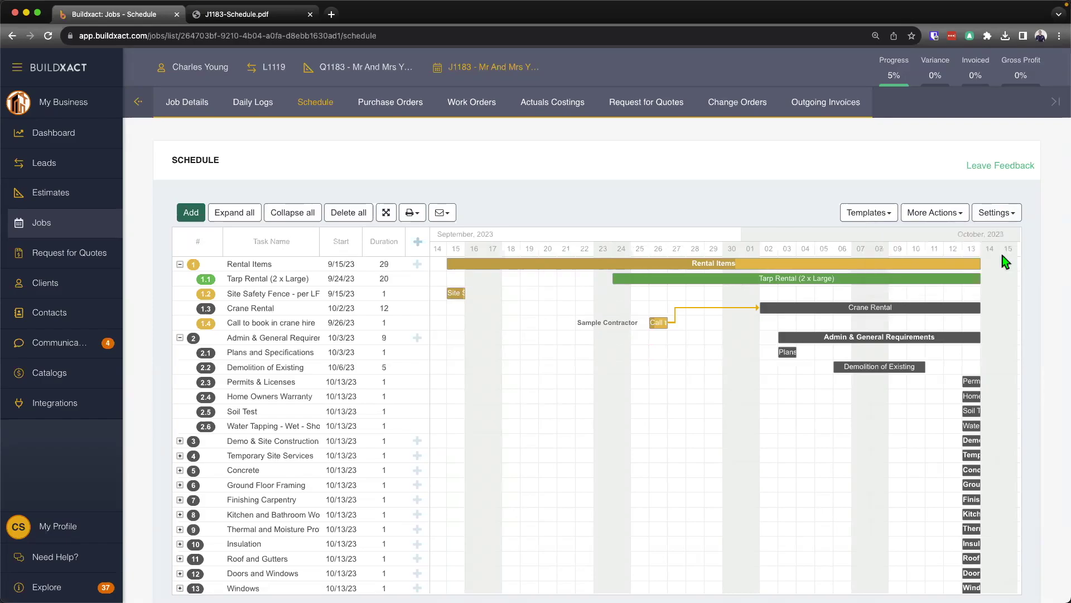
{"action": "left_click", "coordinate": [1012, 213]}
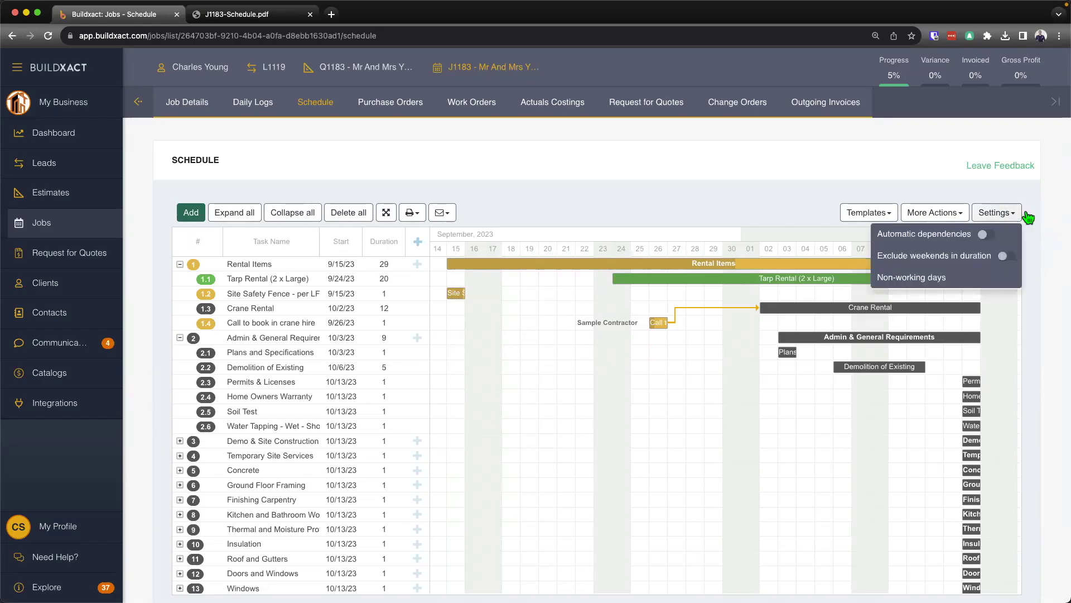
{"action": "left_click", "coordinate": [1009, 257]}
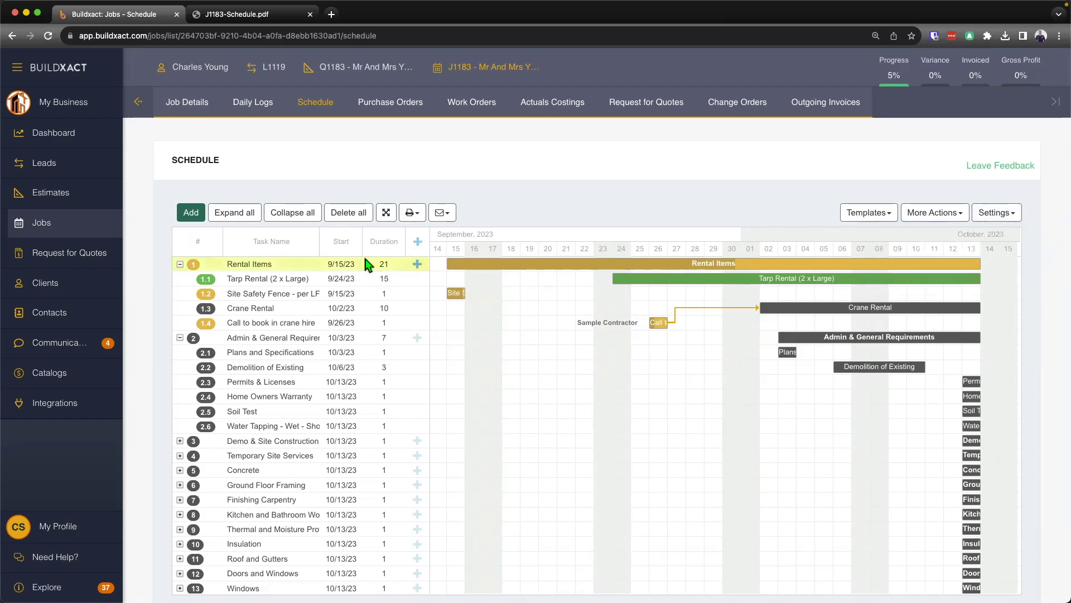